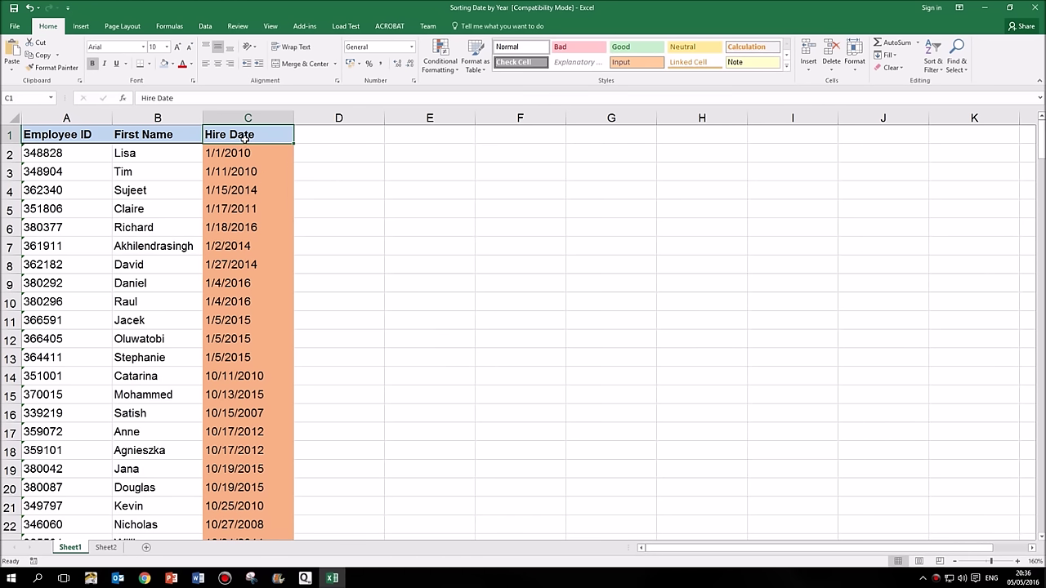
Inspect the text-stored hire dates in column C, such as 1/1/2010 and 1/18/2016.
{"action": "left_click", "coordinate": [240, 121]}
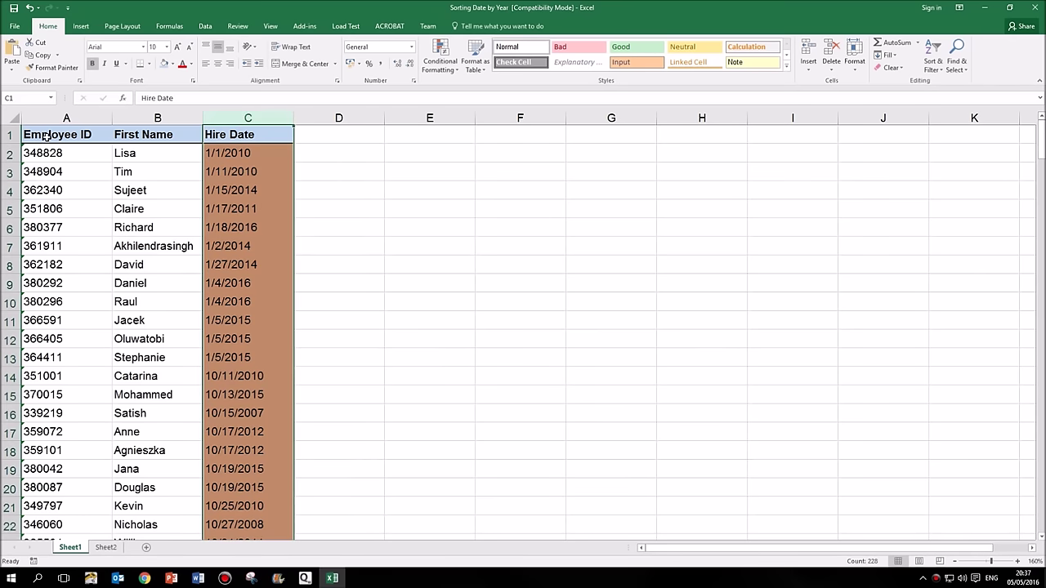
{"action": "left_click", "coordinate": [191, 157]}
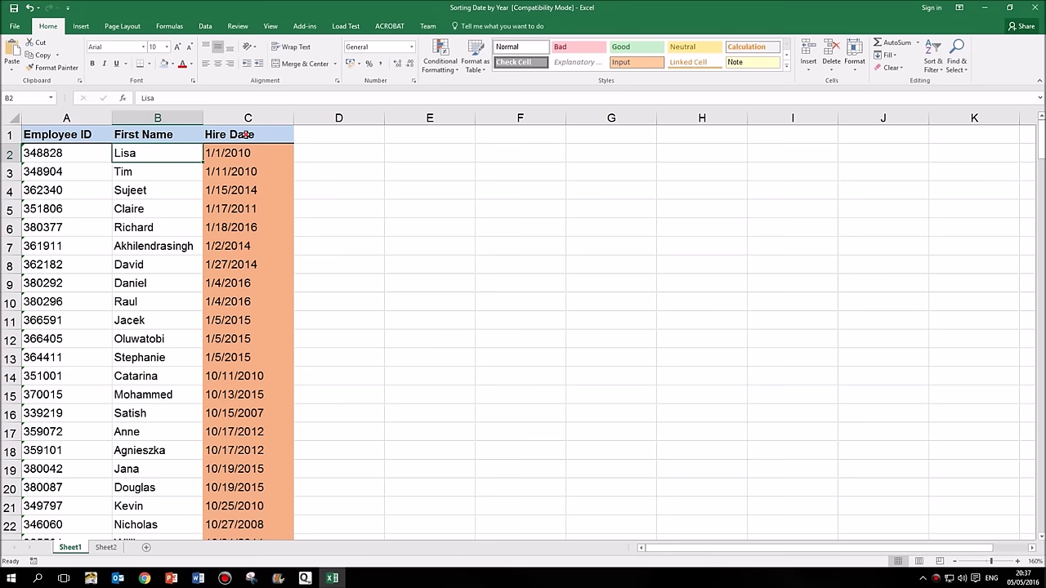
{"action": "left_click", "coordinate": [245, 134]}
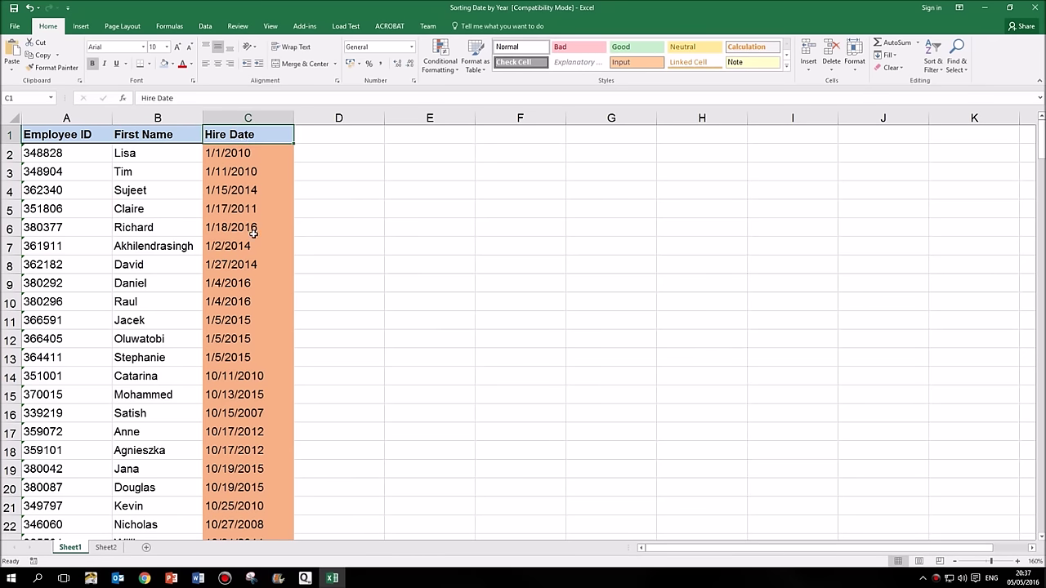
{"action": "left_click", "coordinate": [240, 153]}
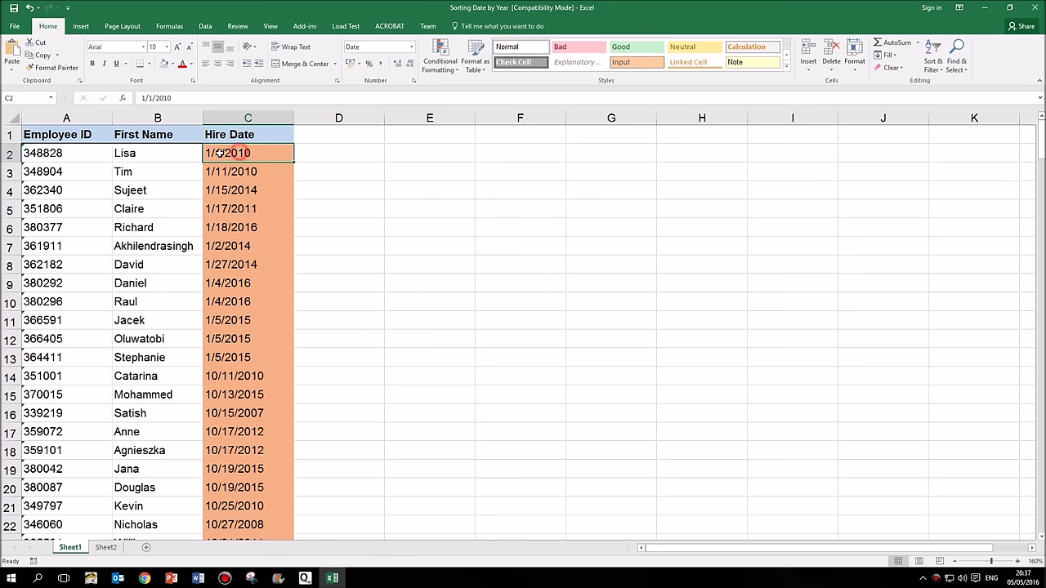
{"action": "left_click", "coordinate": [255, 189]}
{"action": "left_click", "coordinate": [255, 209]}
{"action": "left_click", "coordinate": [256, 222]}
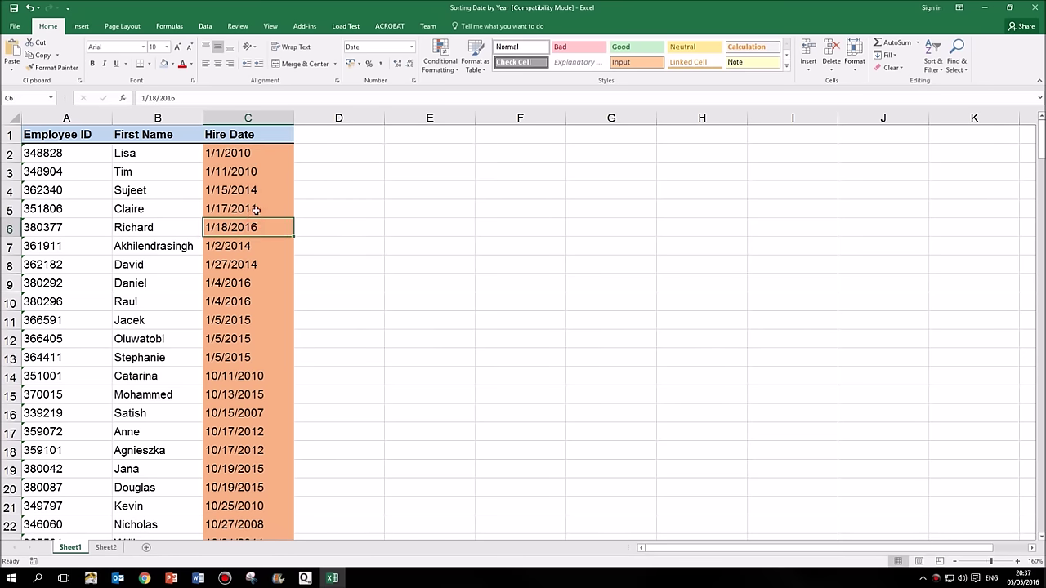
{"action": "left_click", "coordinate": [243, 117]}
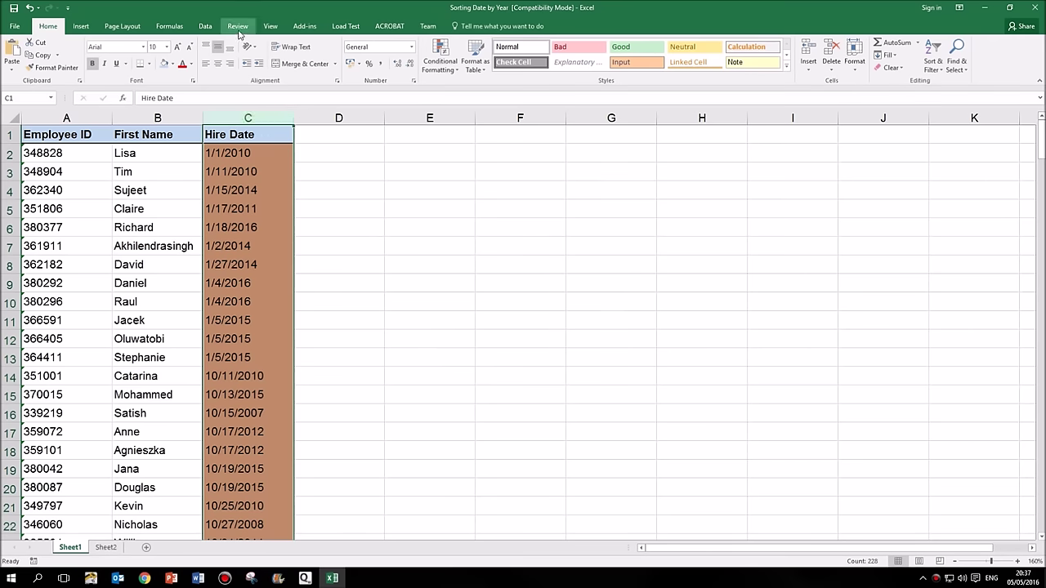
Sort the Hire Date column A to Z, expanding the selection to the whole table.
{"action": "left_click", "coordinate": [206, 27]}
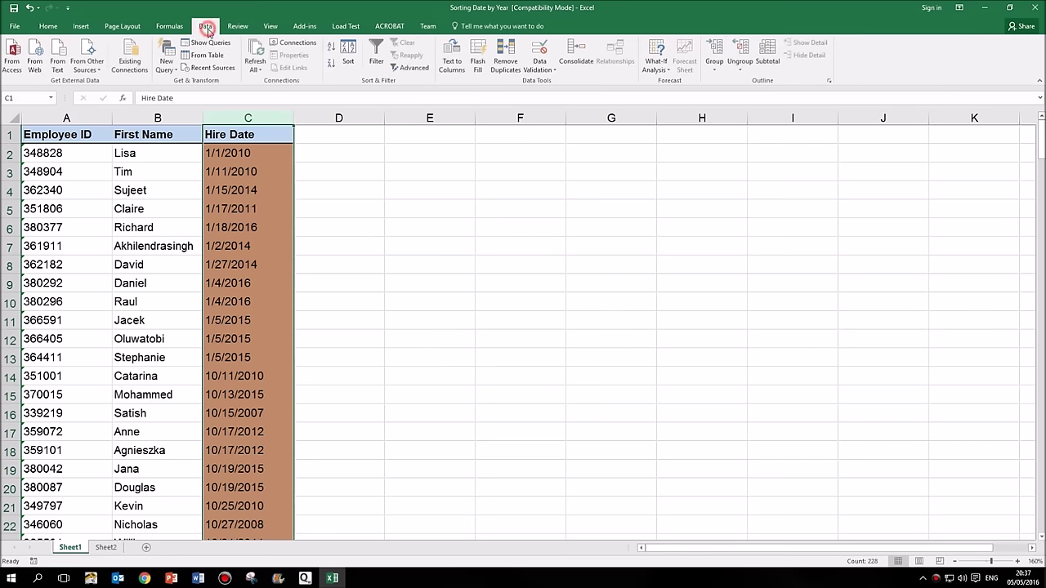
{"action": "left_click", "coordinate": [332, 47]}
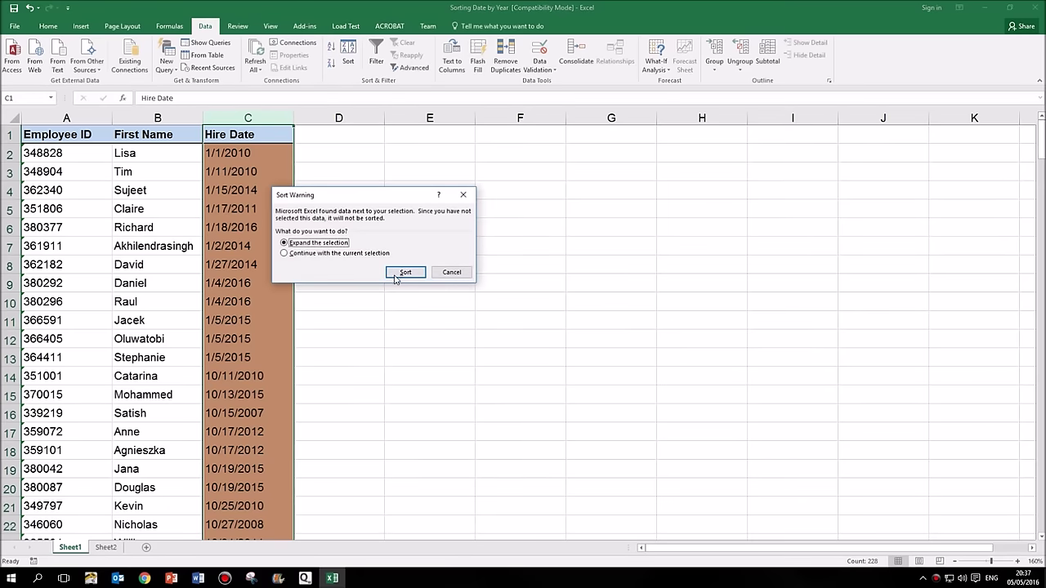
{"action": "left_click", "coordinate": [405, 276]}
{"action": "left_click", "coordinate": [408, 246]}
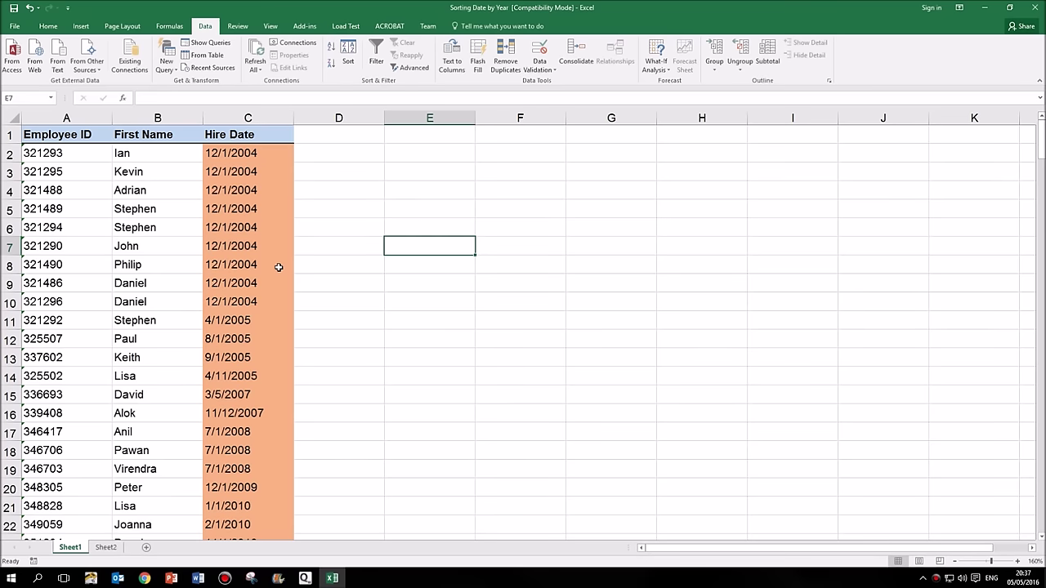
Scroll through the sorted rows, checking text-ordered dates like 10/15/2007, 3/14/2011 and 5/16/2005.
{"action": "scroll", "coordinate": [252, 393], "scroll_direction": "down", "scroll_amount": 8}
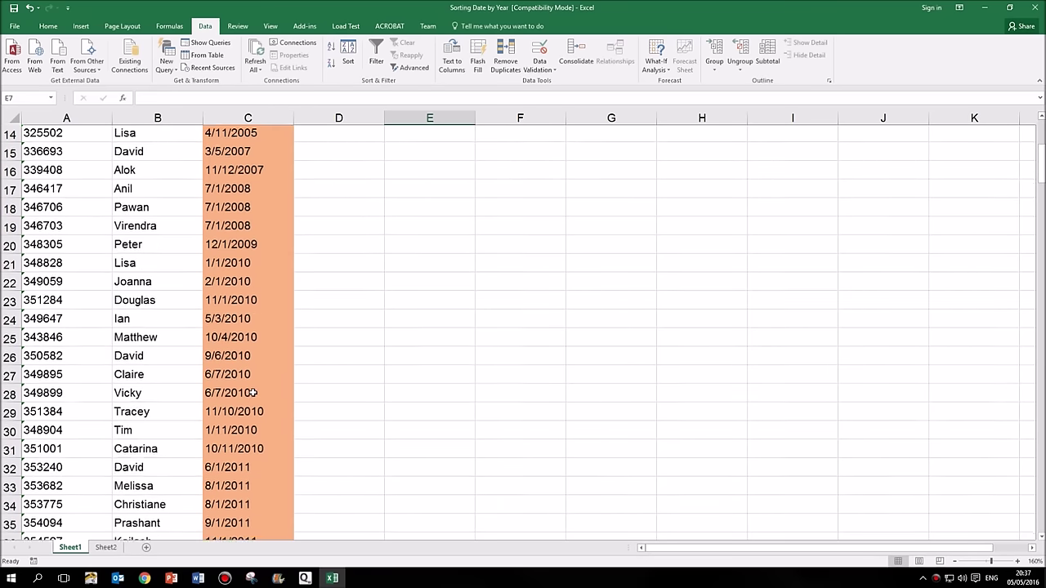
{"action": "scroll", "coordinate": [259, 384], "scroll_direction": "down", "scroll_amount": 11}
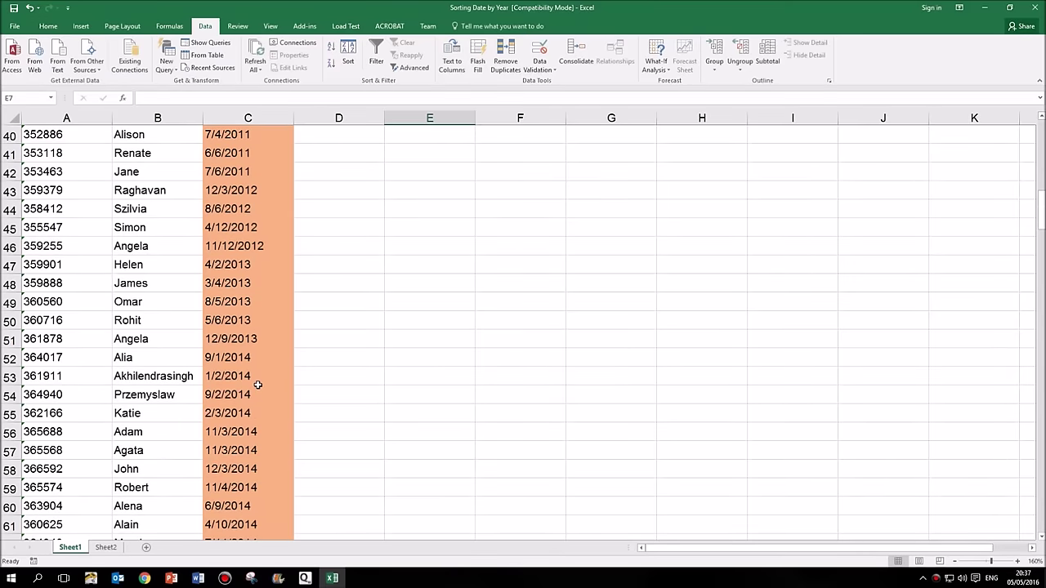
{"action": "scroll", "coordinate": [258, 384], "scroll_direction": "down", "scroll_amount": 5}
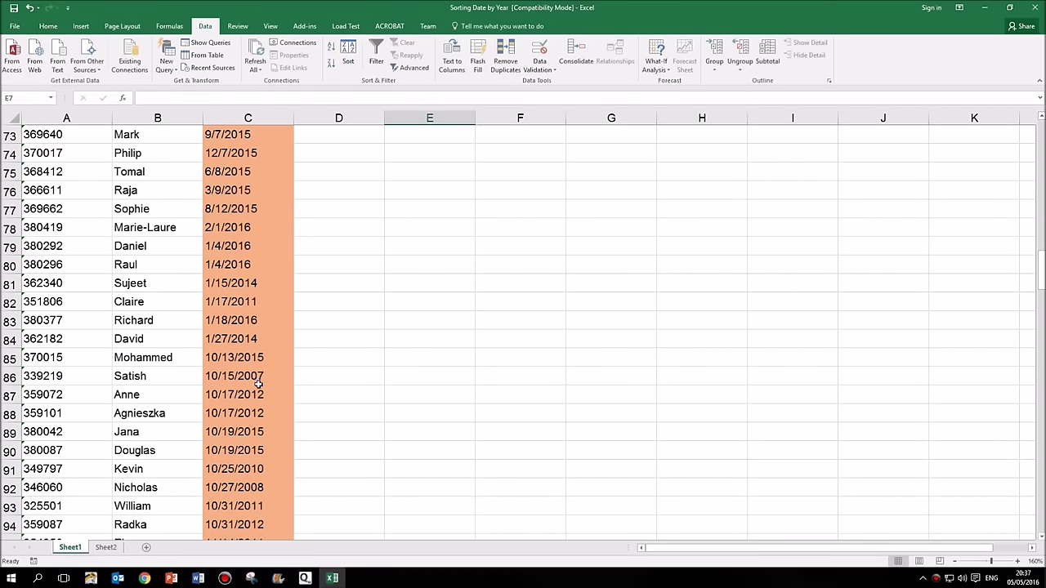
{"action": "left_click", "coordinate": [259, 380]}
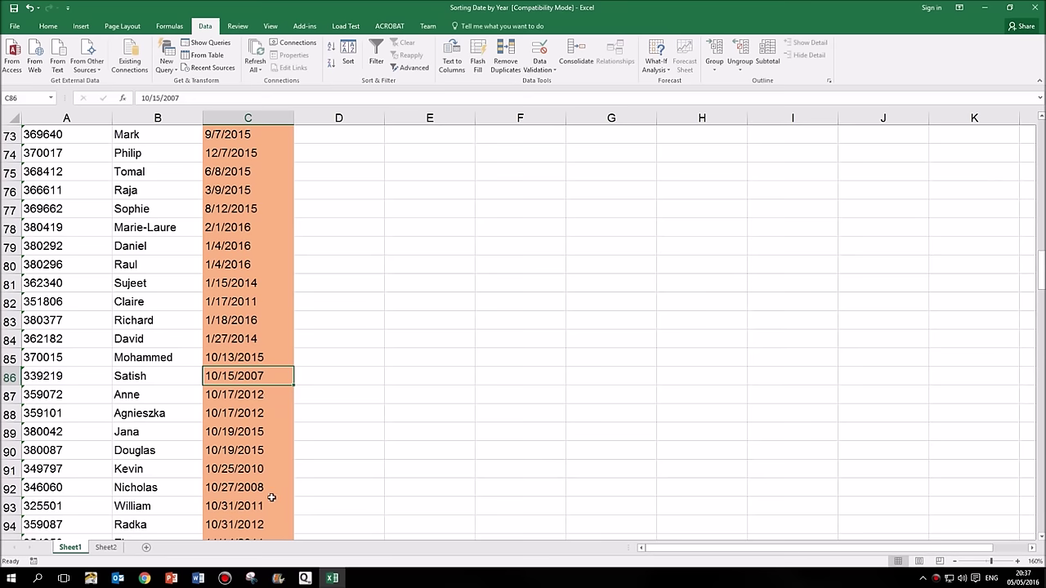
{"action": "scroll", "coordinate": [272, 490], "scroll_direction": "down", "scroll_amount": 7}
{"action": "left_click", "coordinate": [245, 416]}
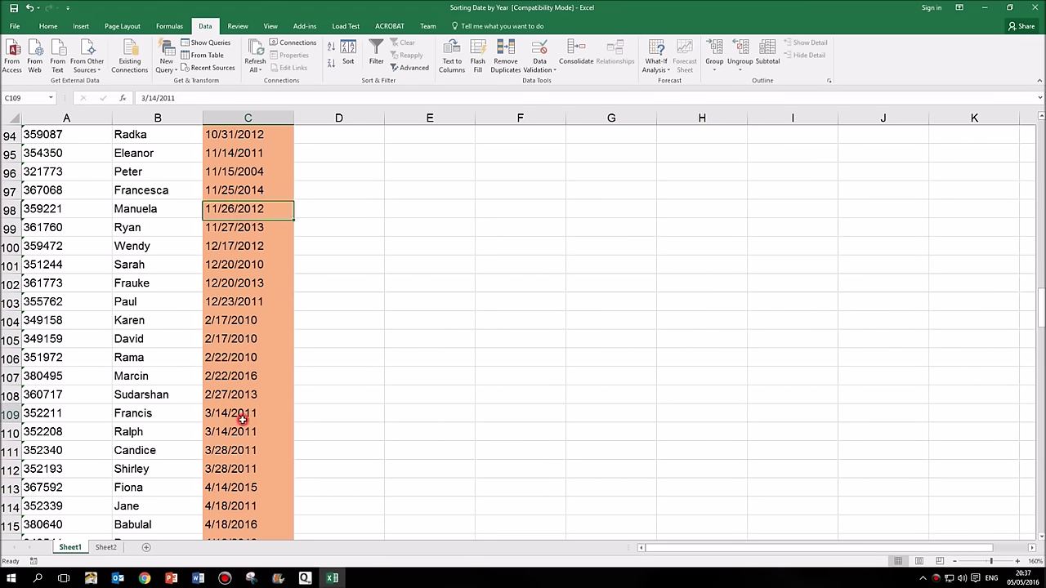
{"action": "left_click", "coordinate": [254, 469]}
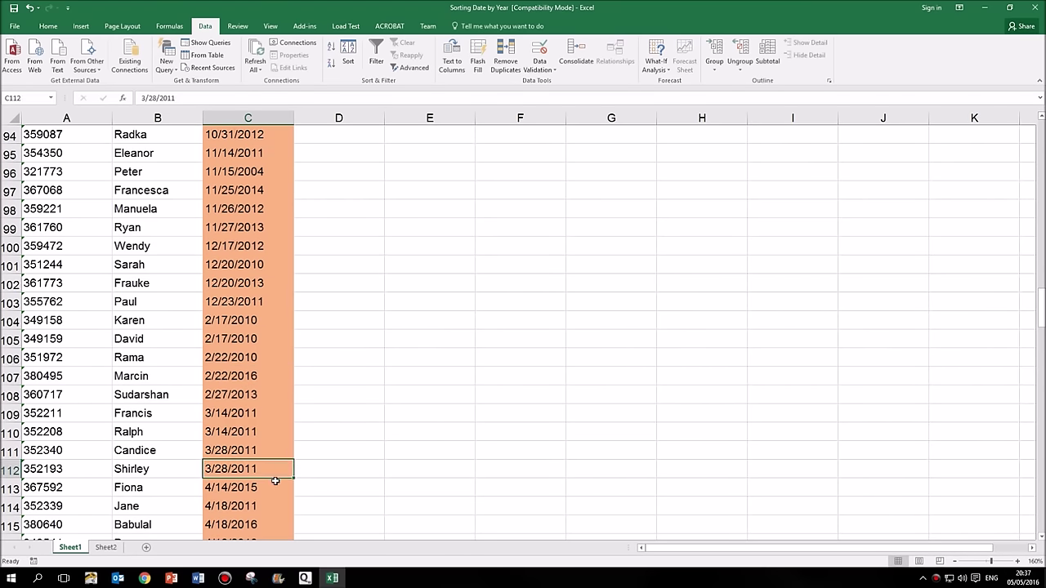
{"action": "left_click", "coordinate": [274, 482]}
{"action": "scroll", "coordinate": [276, 478], "scroll_direction": "down", "scroll_amount": 15}
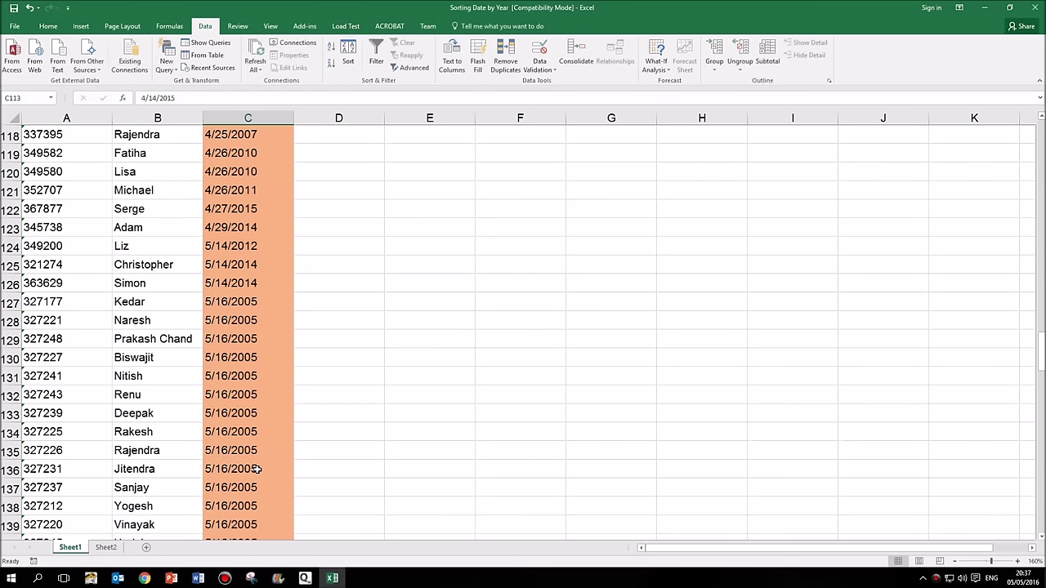
{"action": "left_click", "coordinate": [253, 468]}
{"action": "scroll", "coordinate": [262, 464], "scroll_direction": "down", "scroll_amount": 8}
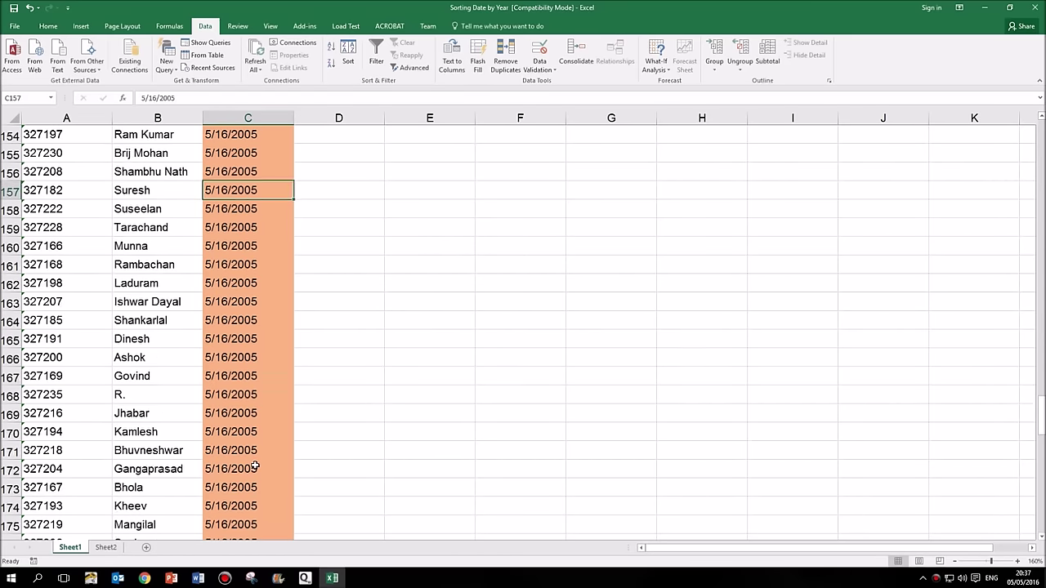
{"action": "scroll", "coordinate": [261, 464], "scroll_direction": "up", "scroll_amount": 3}
{"action": "left_click_drag", "start_coordinate": [1040, 421], "coordinate": [1039, 147]}
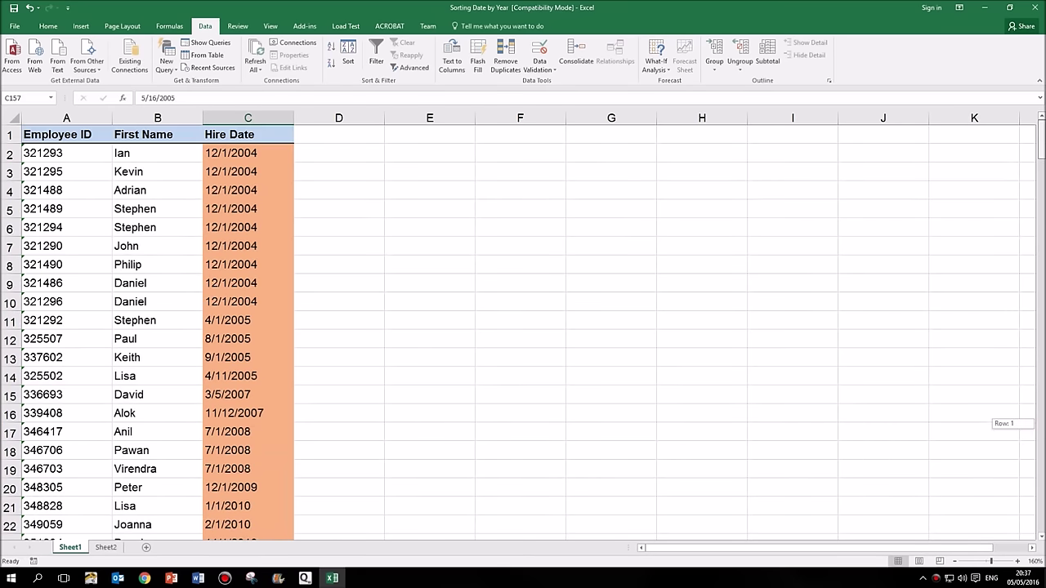
{"action": "left_click", "coordinate": [250, 138]}
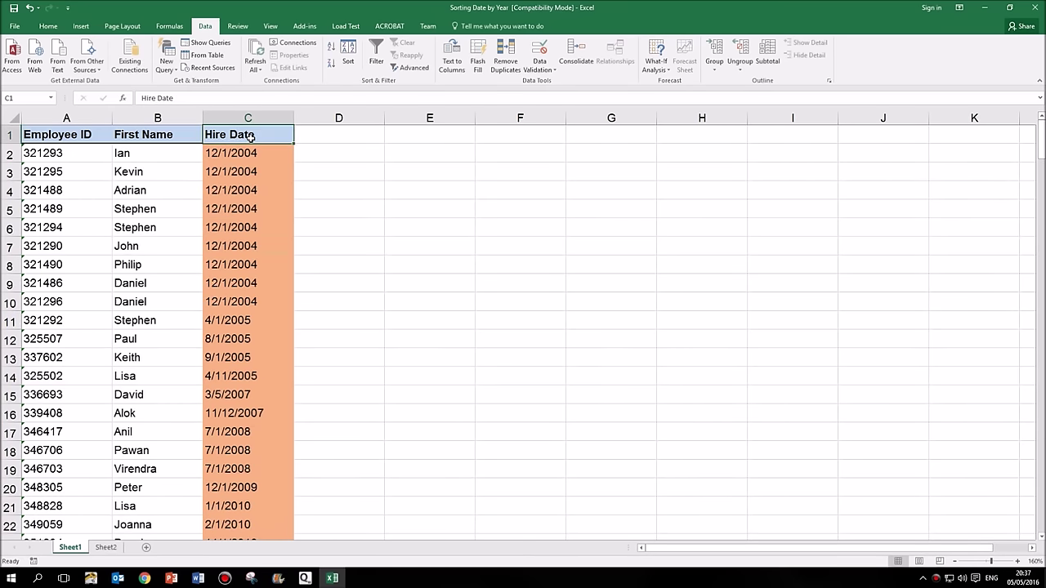
Reverse the Hire Date sort with Undo and clear the selection, landing on hire date 1/1/2010.
{"action": "left_click", "coordinate": [81, 133]}
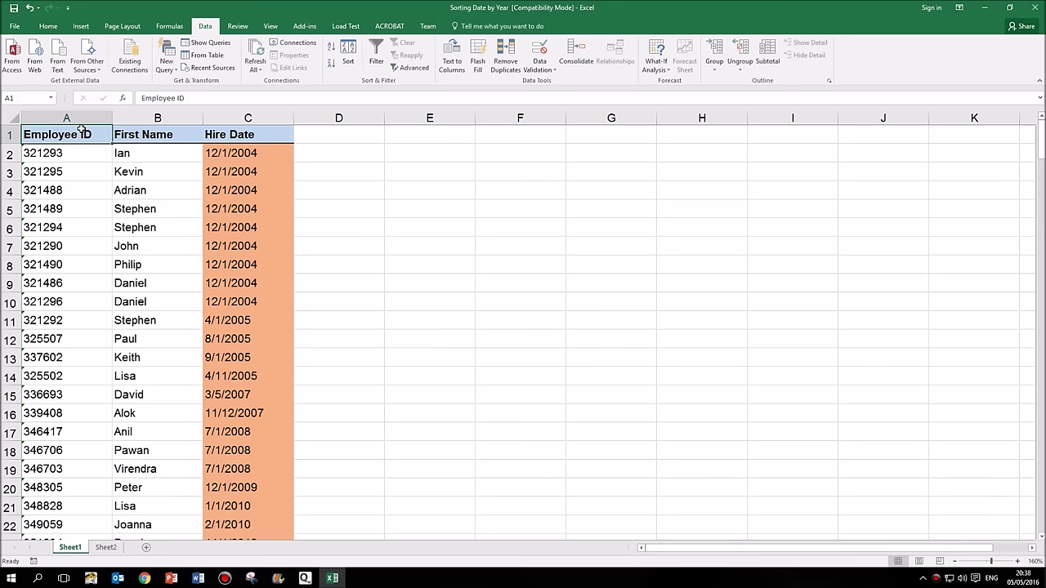
{"action": "left_click", "coordinate": [28, 8]}
{"action": "left_click", "coordinate": [193, 154]}
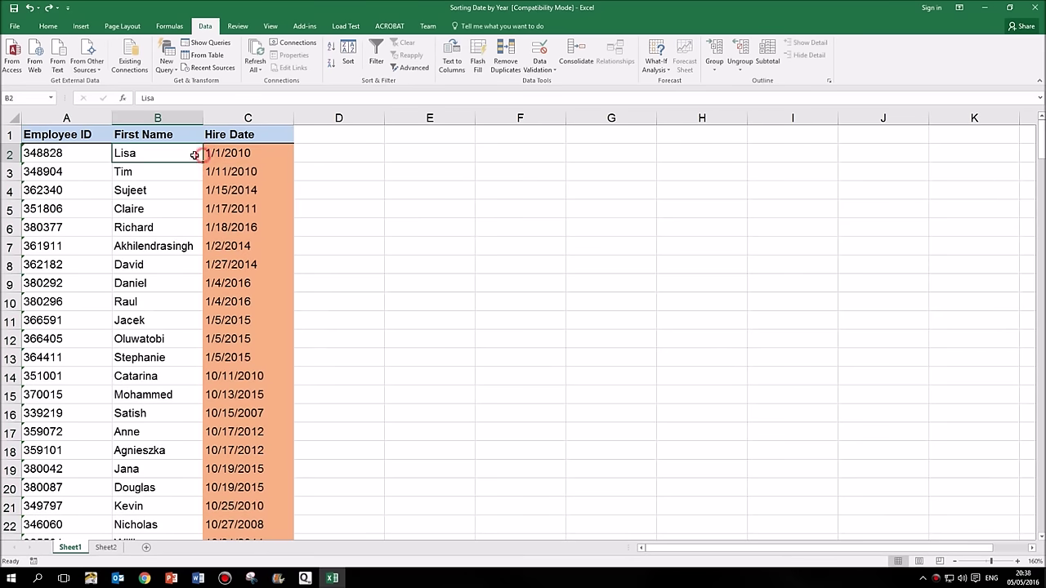
{"action": "left_click", "coordinate": [56, 136]}
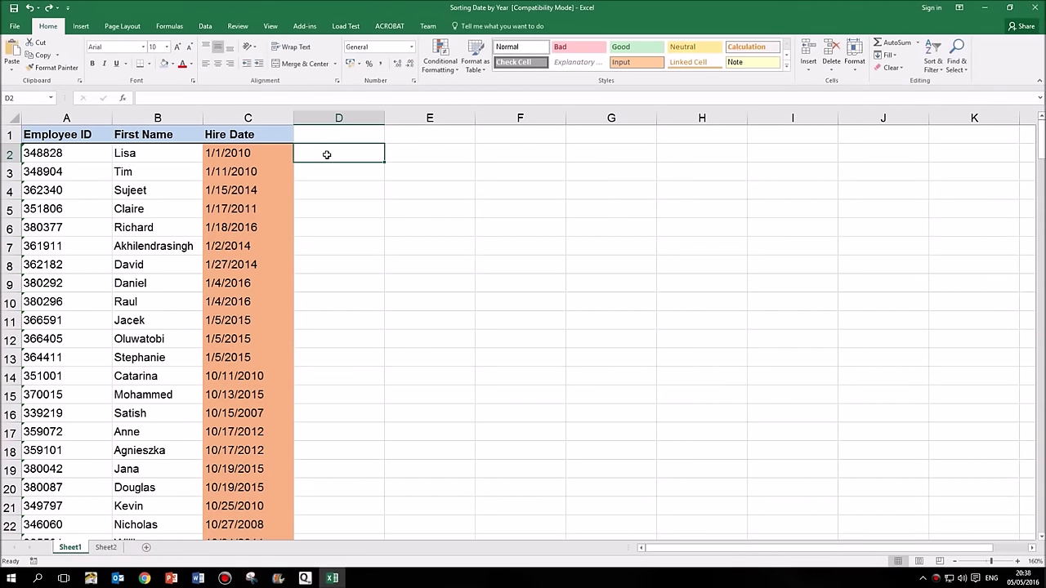
{"action": "left_click", "coordinate": [269, 154]}
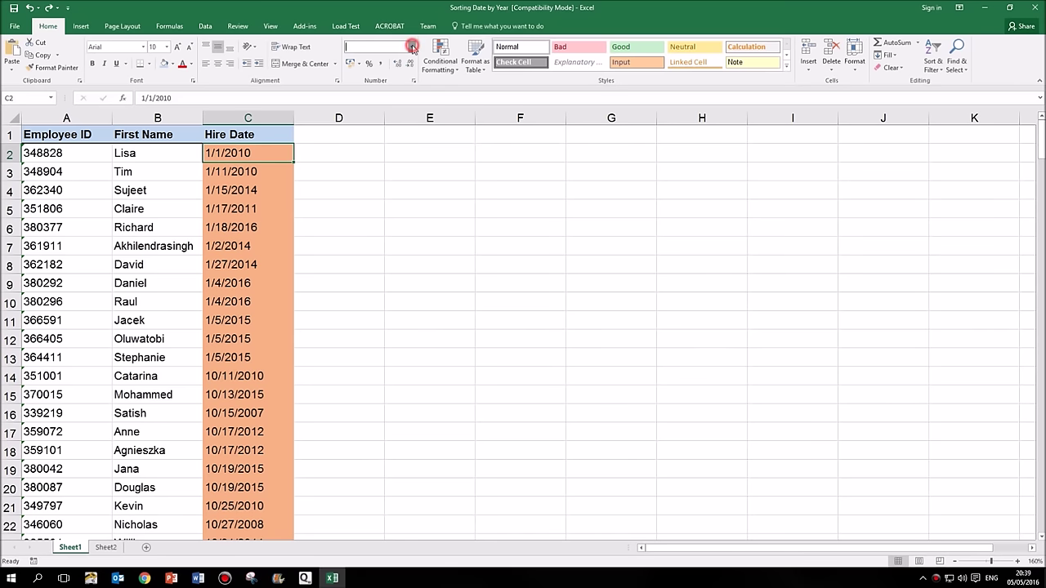
{"action": "left_click", "coordinate": [413, 48]}
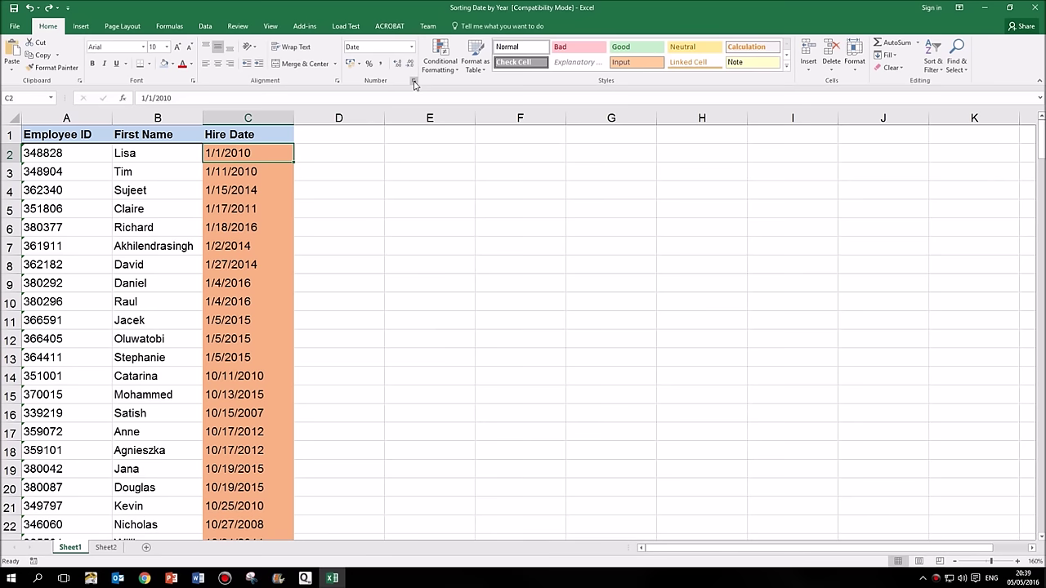
{"action": "left_click", "coordinate": [414, 82]}
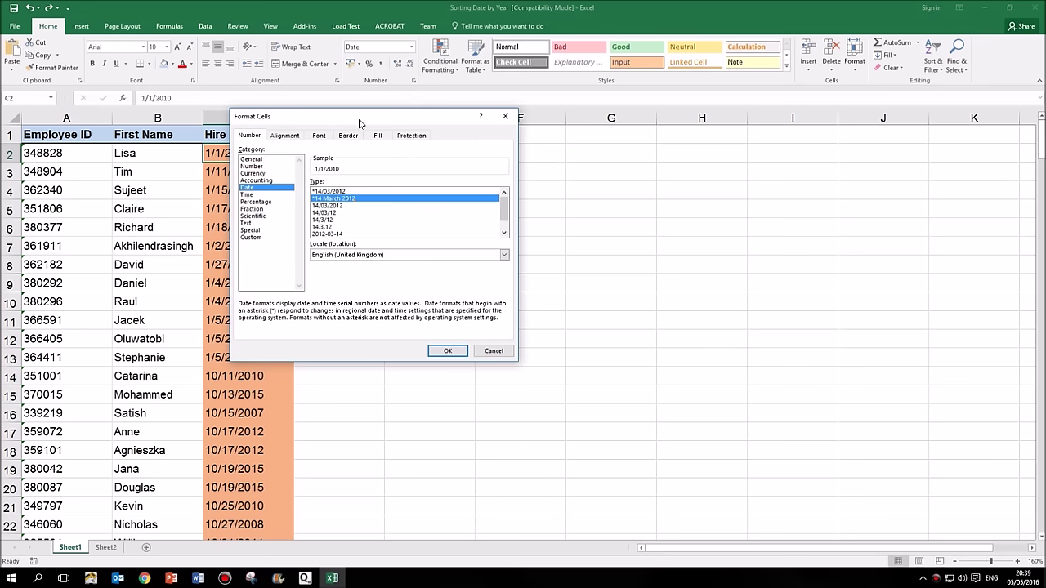
{"action": "left_click", "coordinate": [491, 351]}
{"action": "double_click", "coordinate": [338, 155]}
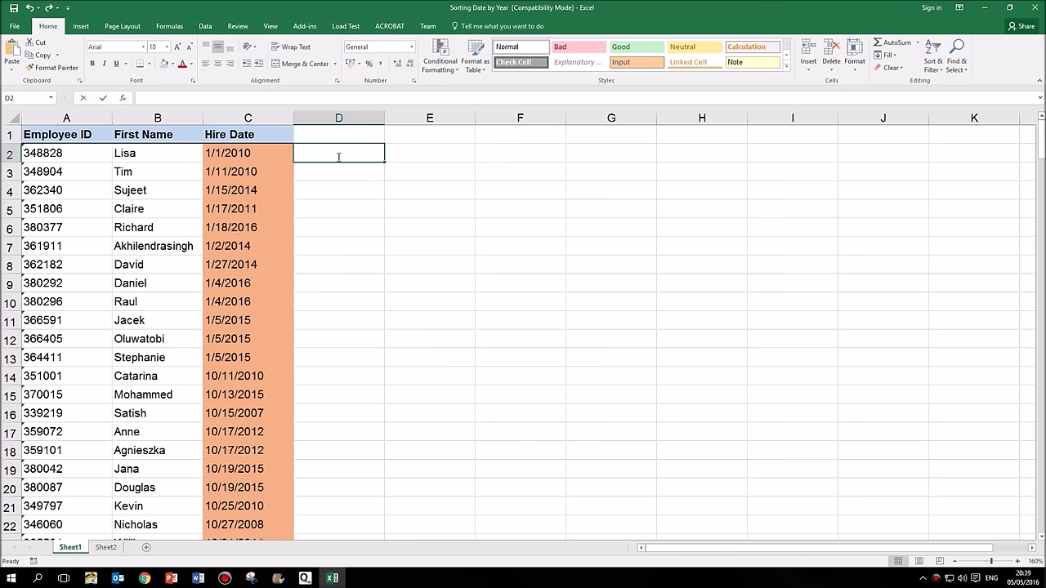
Enter =ISTEXT(C2) in D2, which returns TRUE.
{"action": "type", "text": "="}
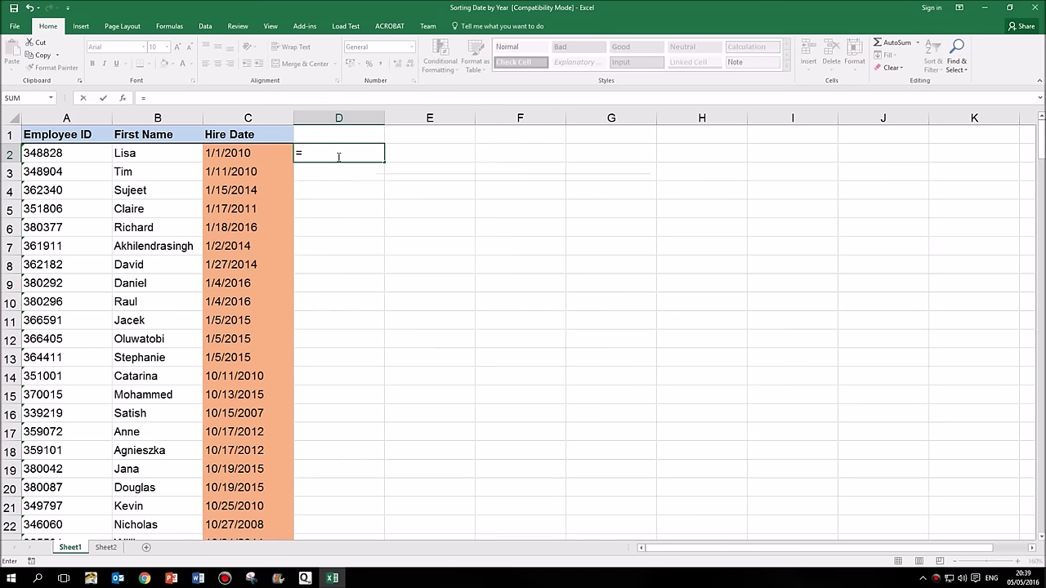
{"action": "type", "text": "istext"}
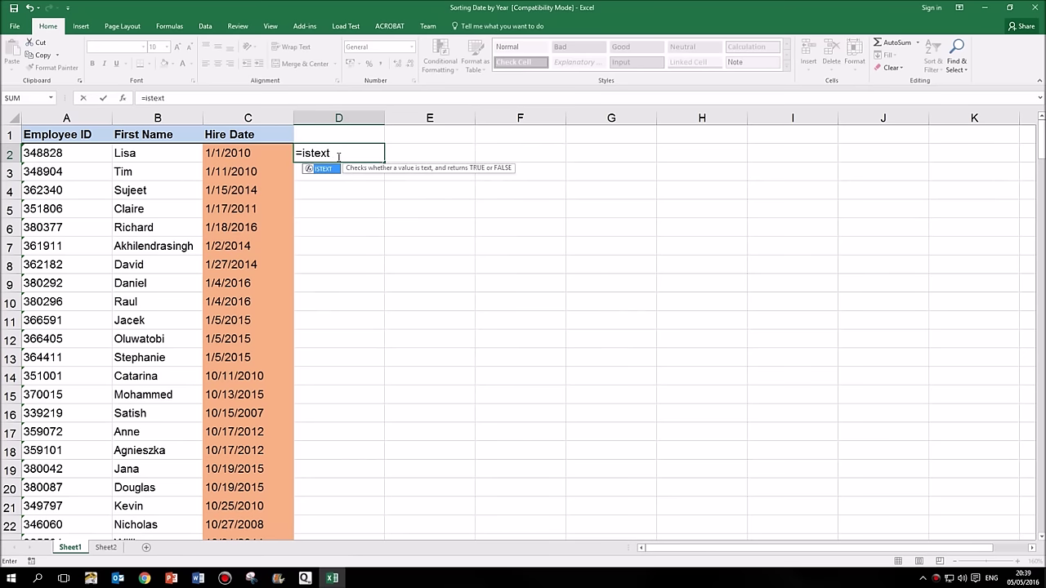
{"action": "type", "text": "("}
{"action": "left_click", "coordinate": [243, 152]}
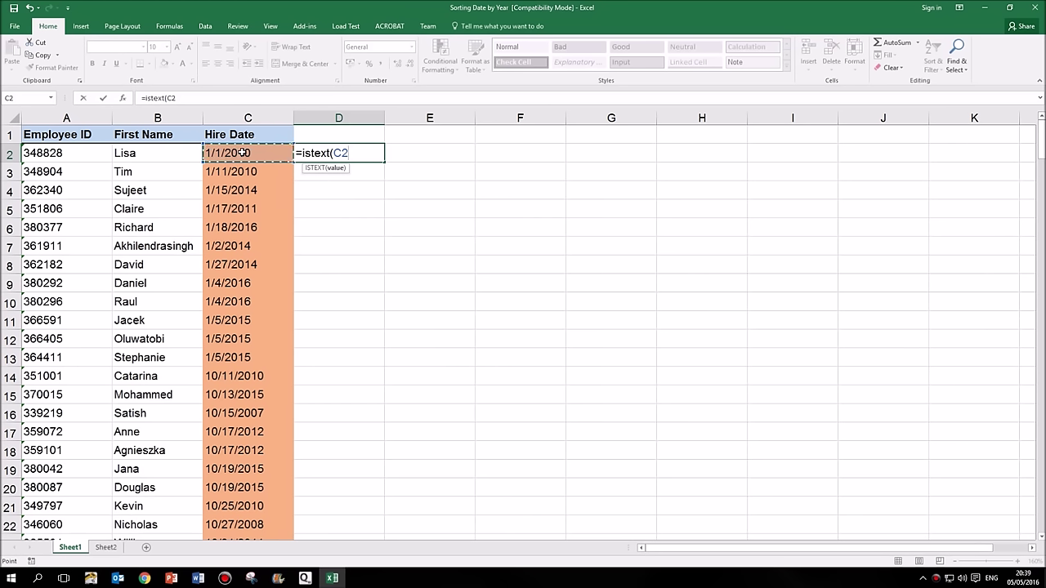
{"action": "type", "text": ")"}
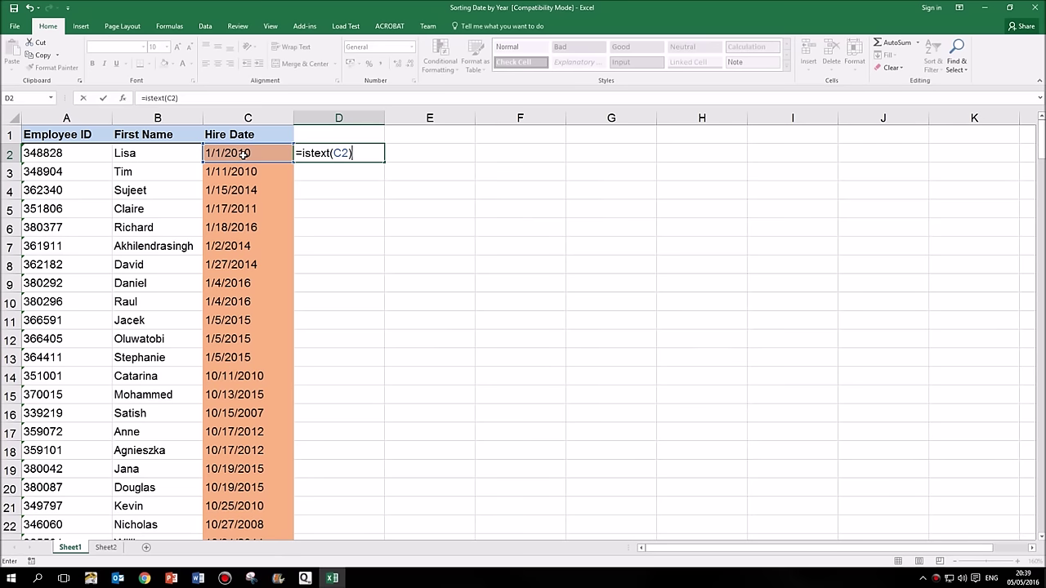
{"action": "key", "text": "Return"}
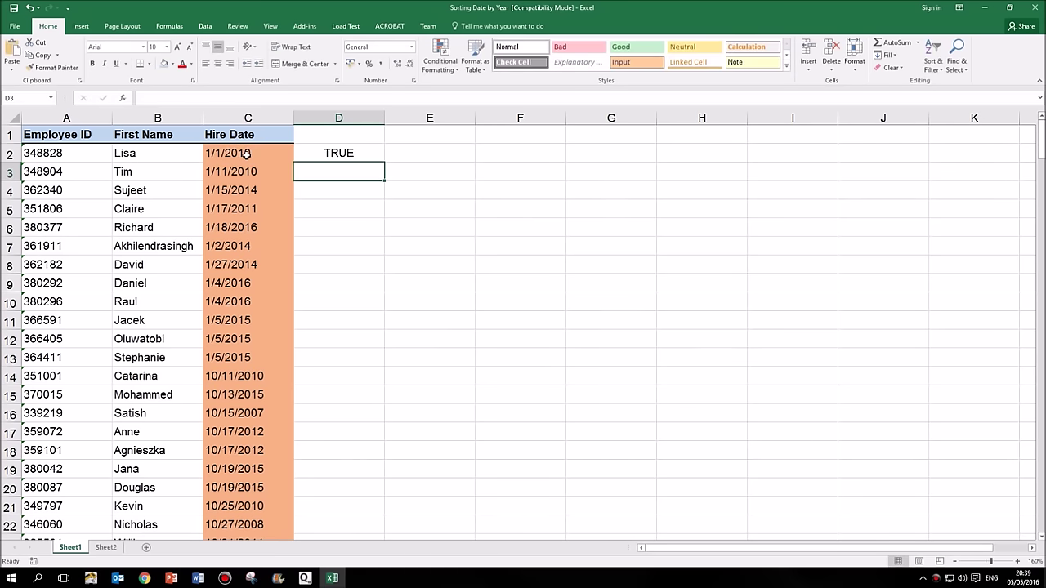
Check C2's number format in the Format Cells dialog and cancel without changes.
{"action": "left_click", "coordinate": [335, 155]}
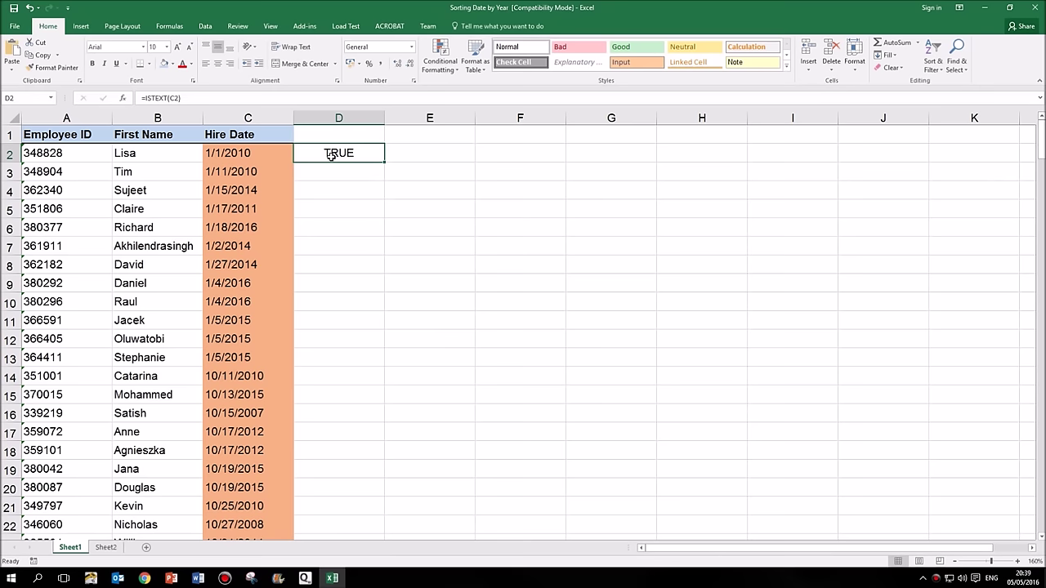
{"action": "left_click", "coordinate": [242, 156]}
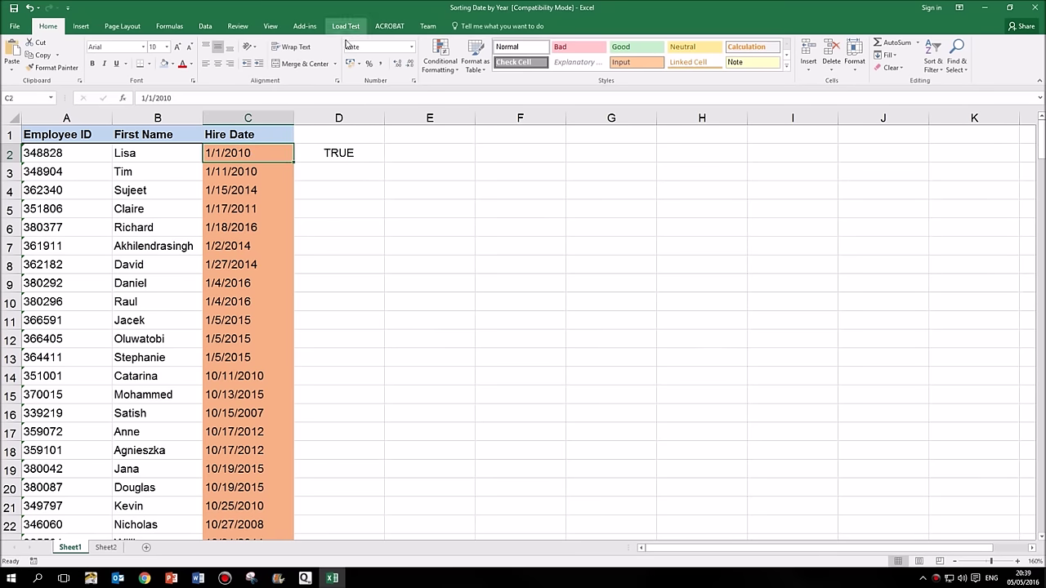
{"action": "left_click", "coordinate": [413, 80]}
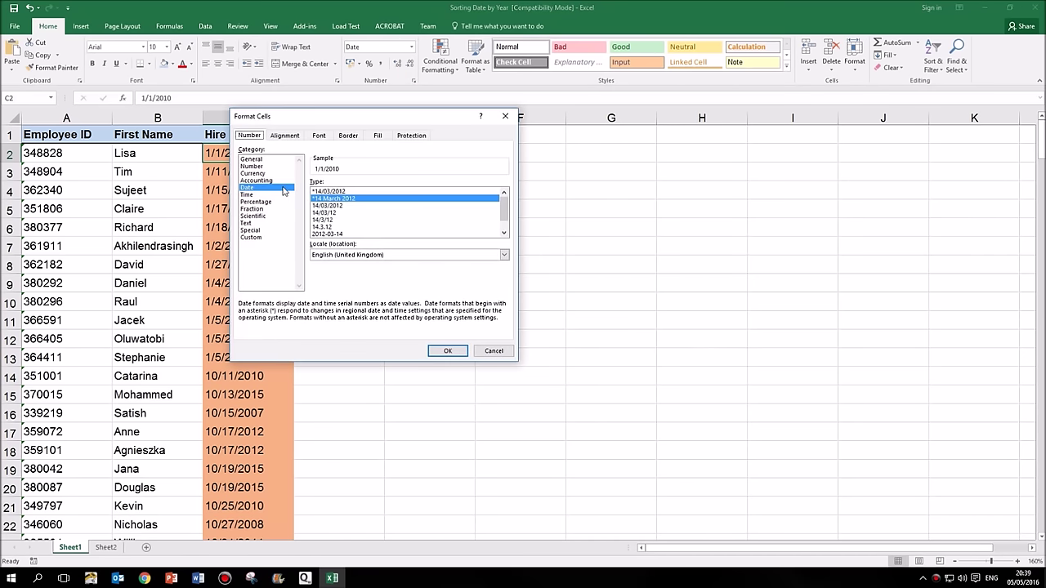
{"action": "left_click", "coordinate": [483, 351]}
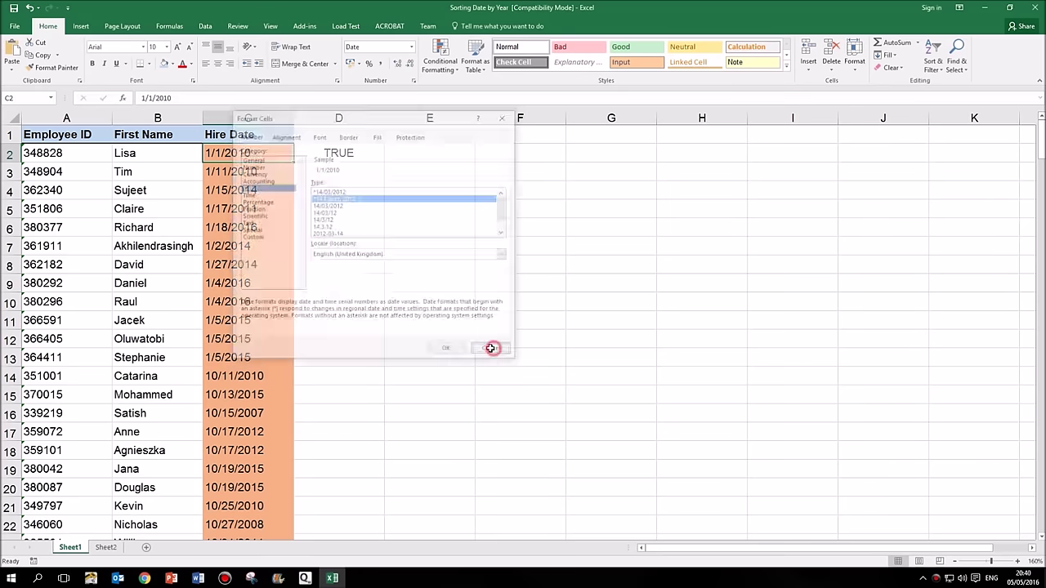
{"action": "left_click", "coordinate": [333, 155]}
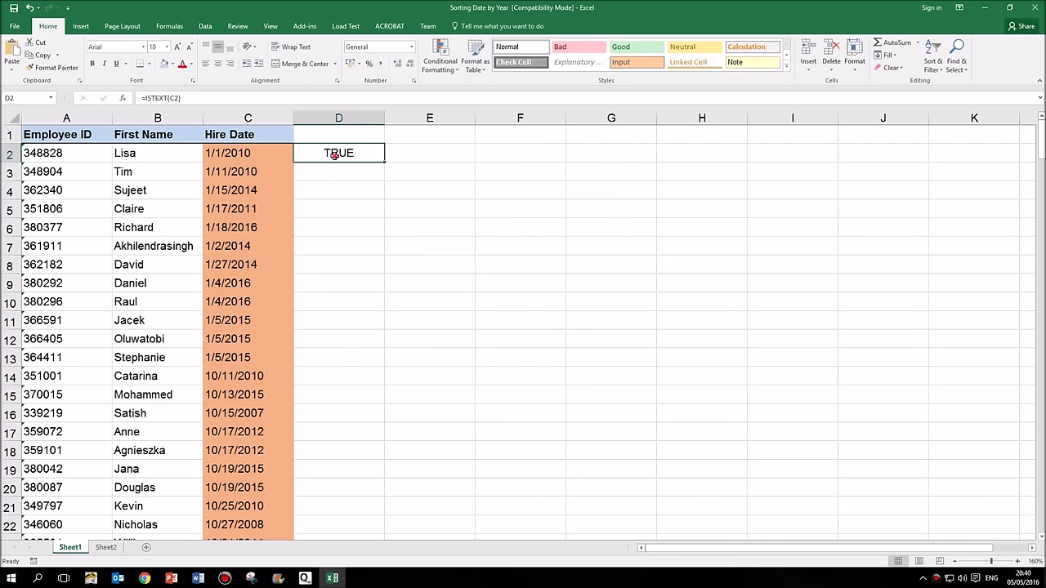
Replace D2 with the date 1/1/2010 and enter =ISTEXT(D2) in E2, which returns FALSE.
{"action": "key", "text": "Delete"}
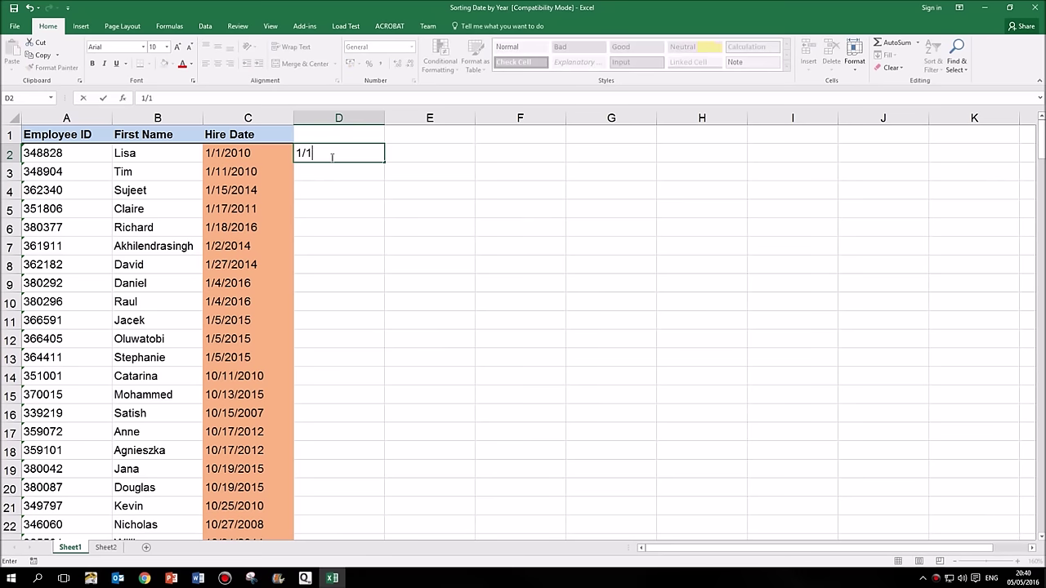
{"action": "type", "text": "/2010"}
{"action": "key", "text": "Return"}
{"action": "left_click", "coordinate": [331, 156]}
{"action": "left_click", "coordinate": [431, 161]}
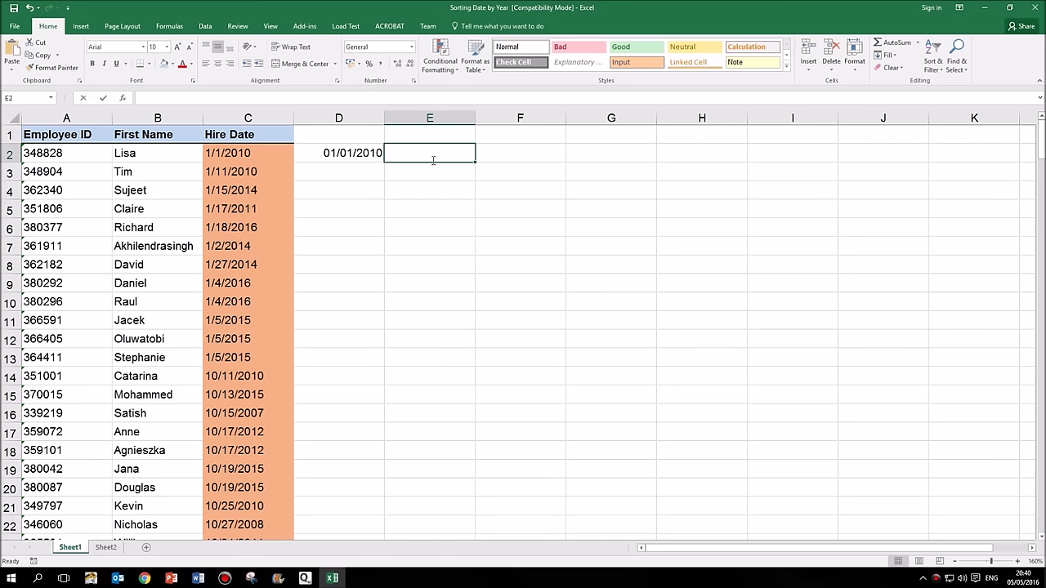
{"action": "type", "text": "=istext"}
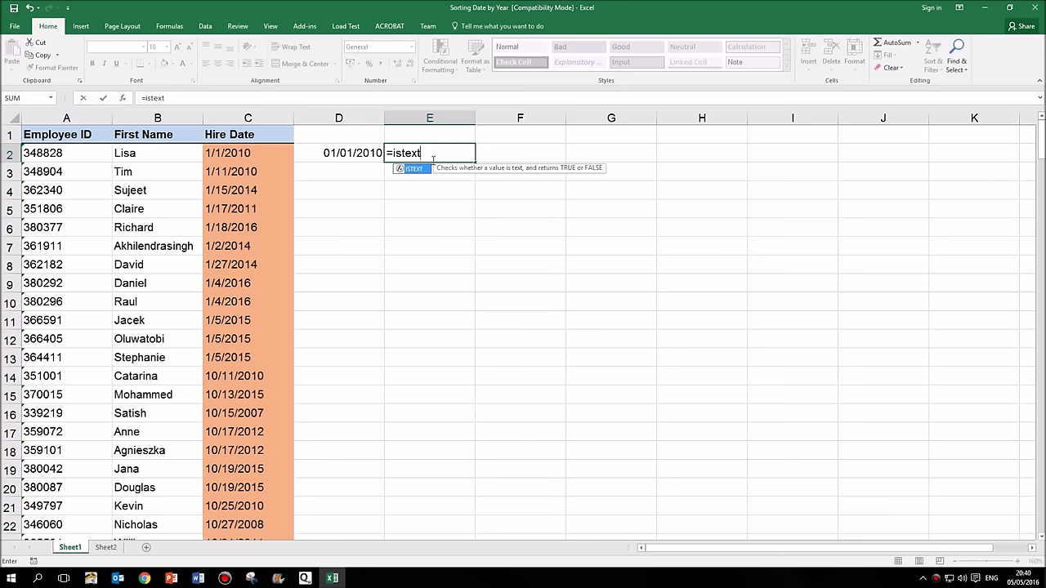
{"action": "type", "text": "("}
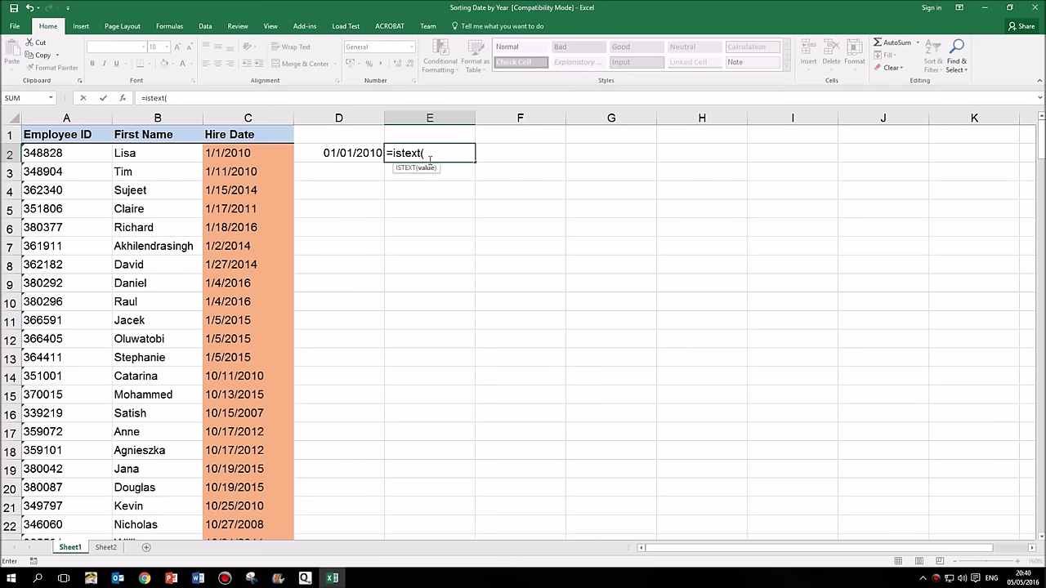
{"action": "left_click", "coordinate": [358, 153]}
{"action": "type", "text": ")"}
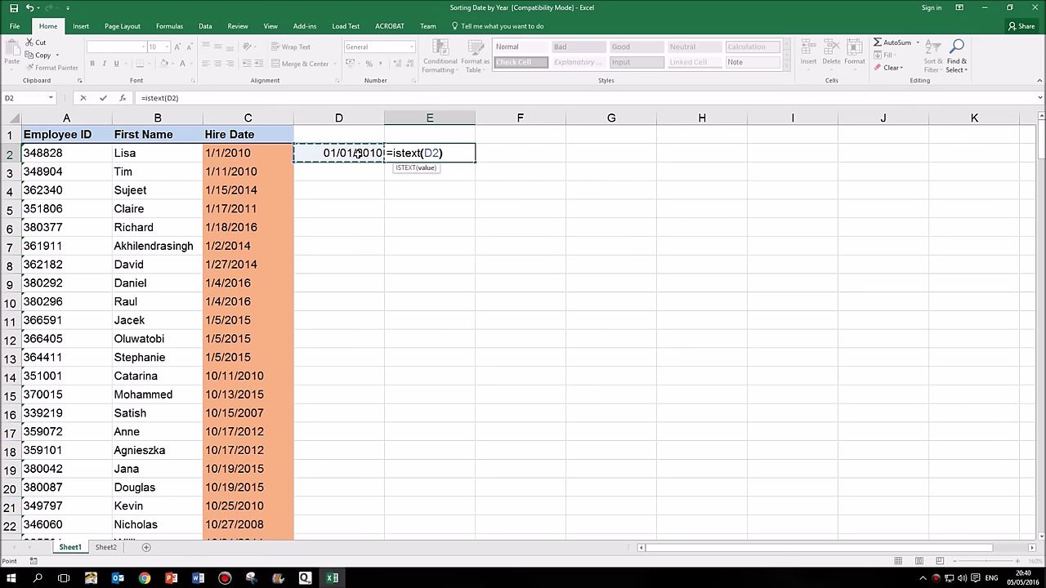
{"action": "key", "text": "Return"}
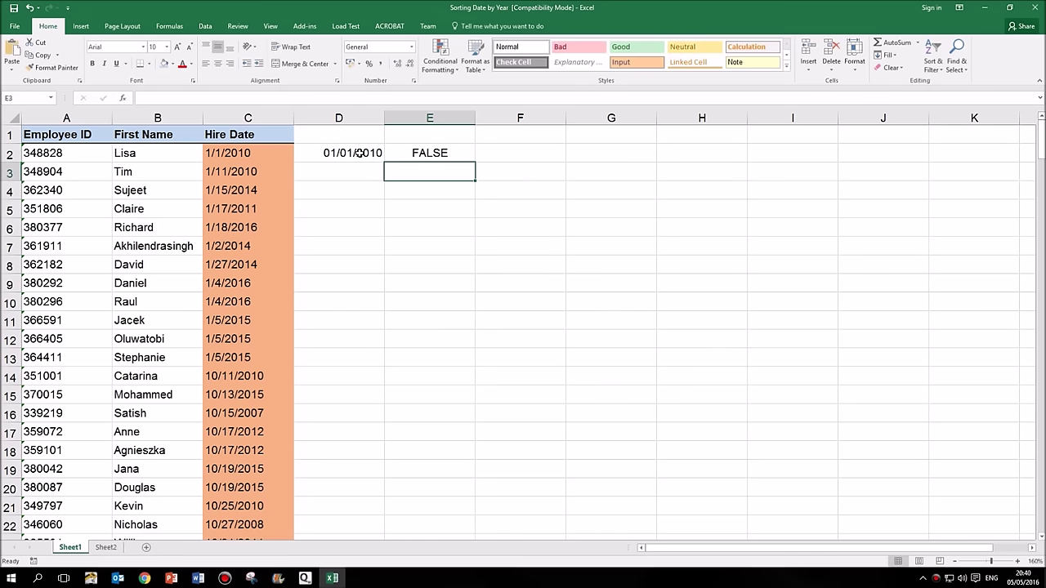
Compare the real date in D2 with C2's hire date, then clear D2 and E2.
{"action": "left_click", "coordinate": [347, 153]}
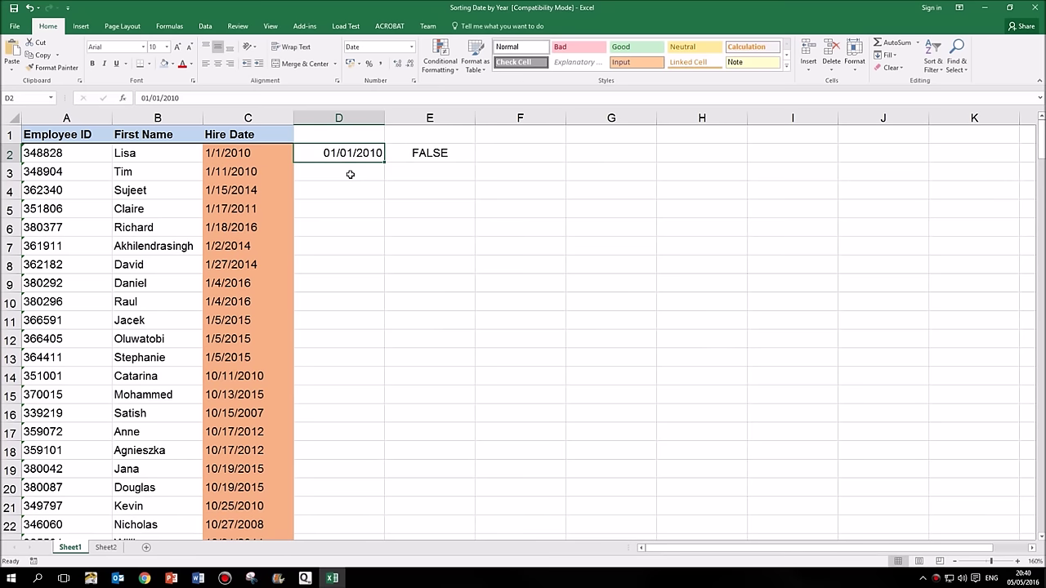
{"action": "left_click", "coordinate": [350, 174]}
{"action": "left_click", "coordinate": [357, 190]}
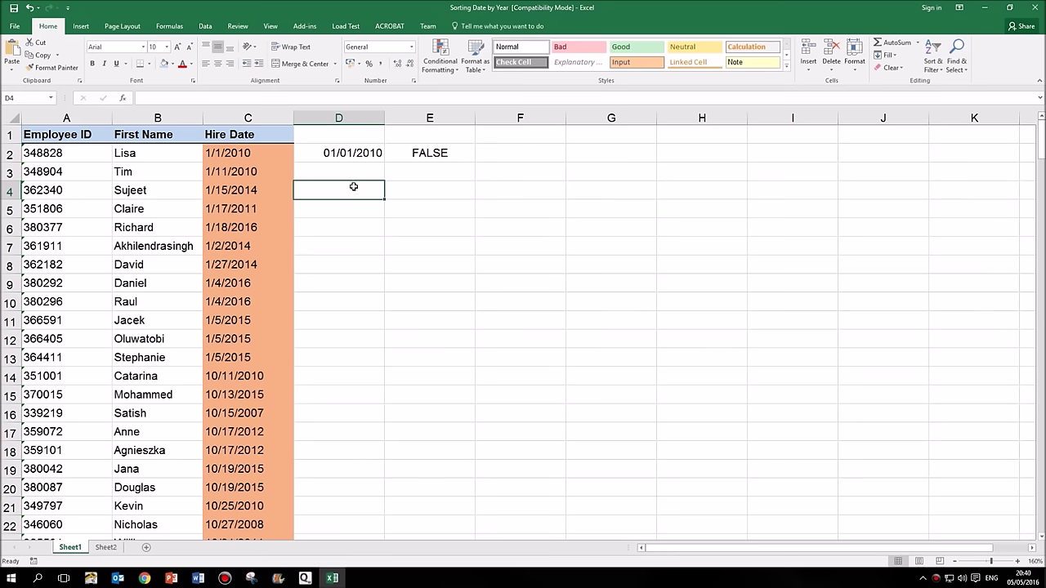
{"action": "left_click", "coordinate": [271, 155]}
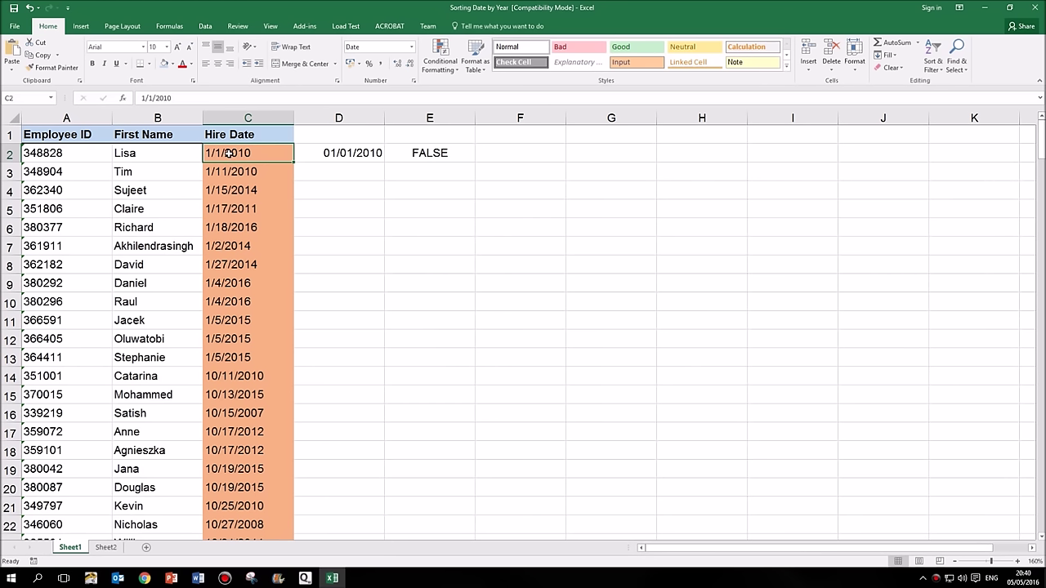
{"action": "left_click", "coordinate": [341, 152]}
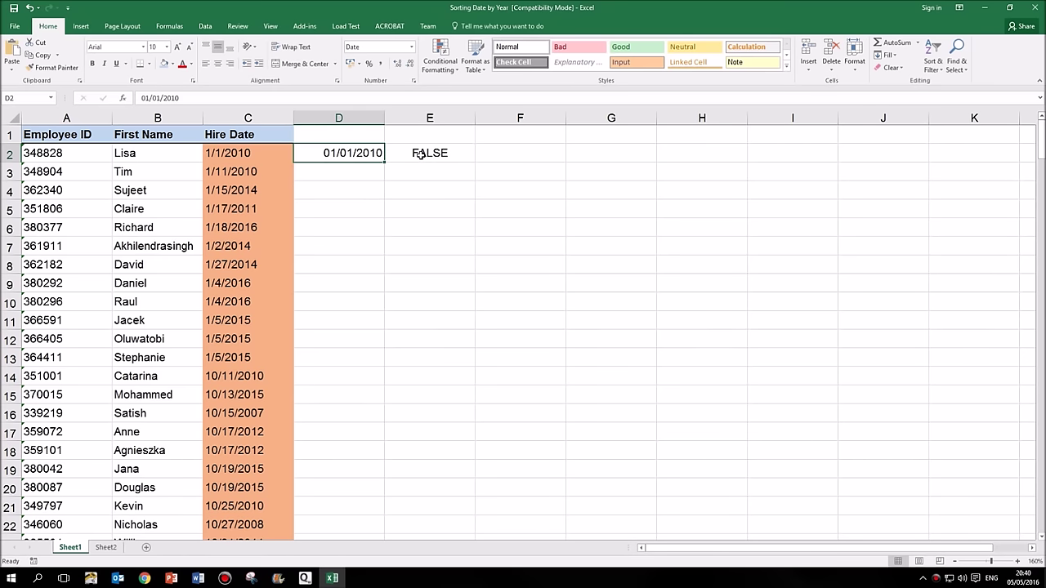
{"action": "left_click_drag", "start_coordinate": [419, 154], "coordinate": [370, 152]}
{"action": "key", "text": "Delete"}
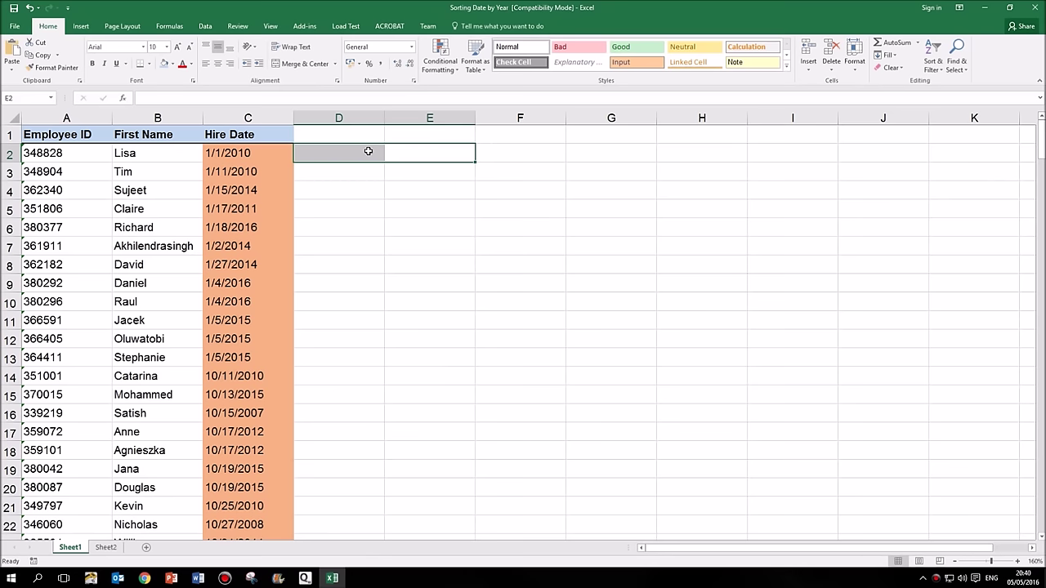
{"action": "left_click", "coordinate": [233, 154]}
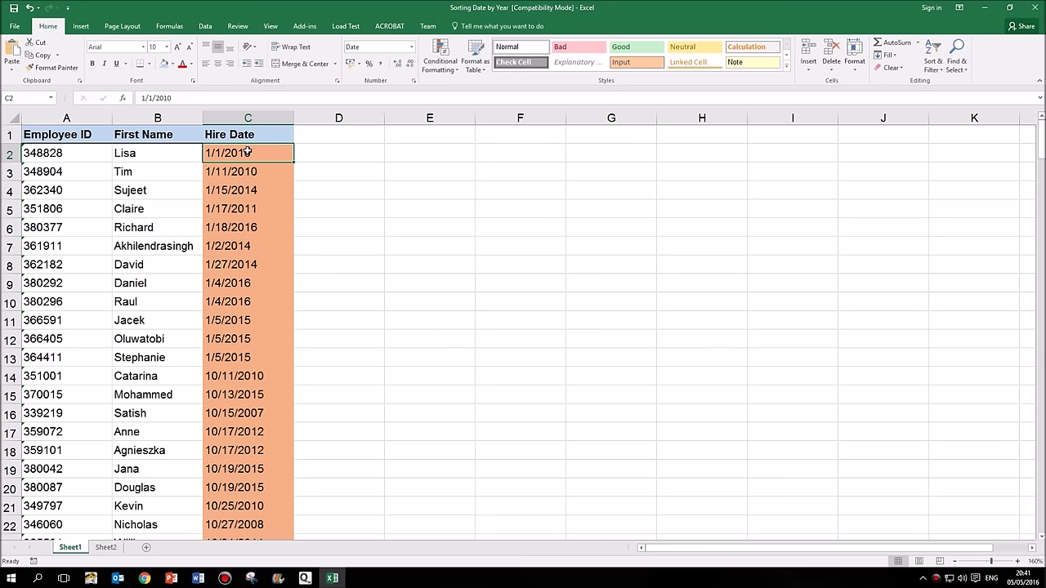
Select column C (Hire Date) and switch to the Data tab.
{"action": "left_click", "coordinate": [247, 116]}
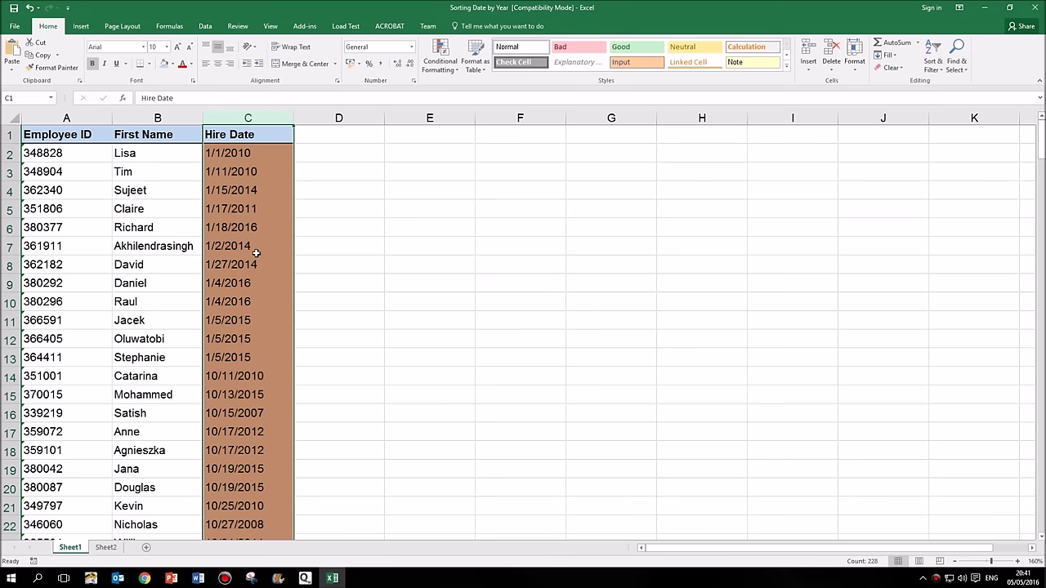
{"action": "left_click", "coordinate": [206, 27]}
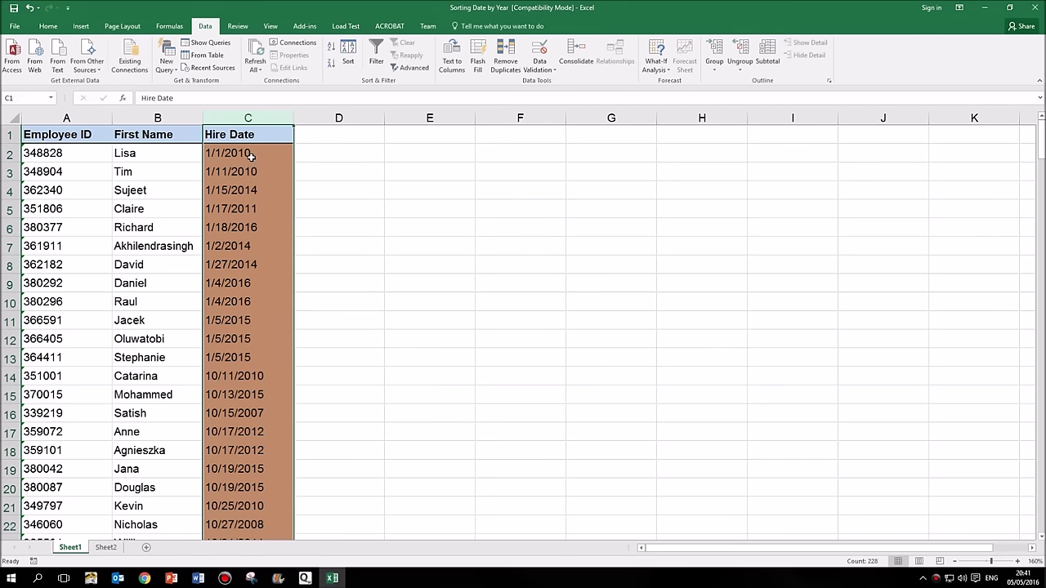
Run Text to Columns on Hire Date, passing Delimited with no delimiters, and pick Date format.
{"action": "left_click", "coordinate": [448, 60]}
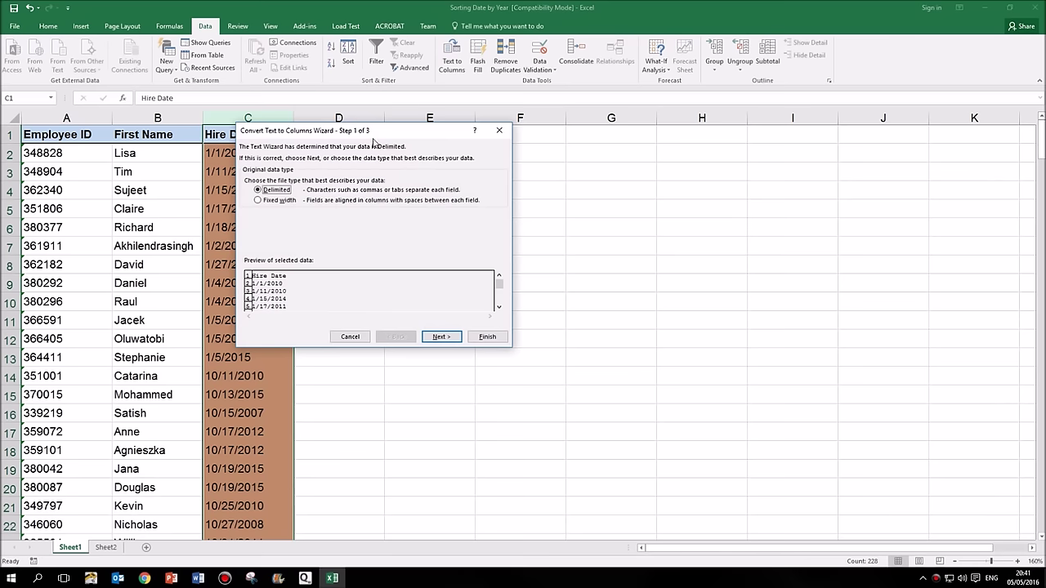
{"action": "left_click_drag", "start_coordinate": [376, 133], "coordinate": [510, 123]}
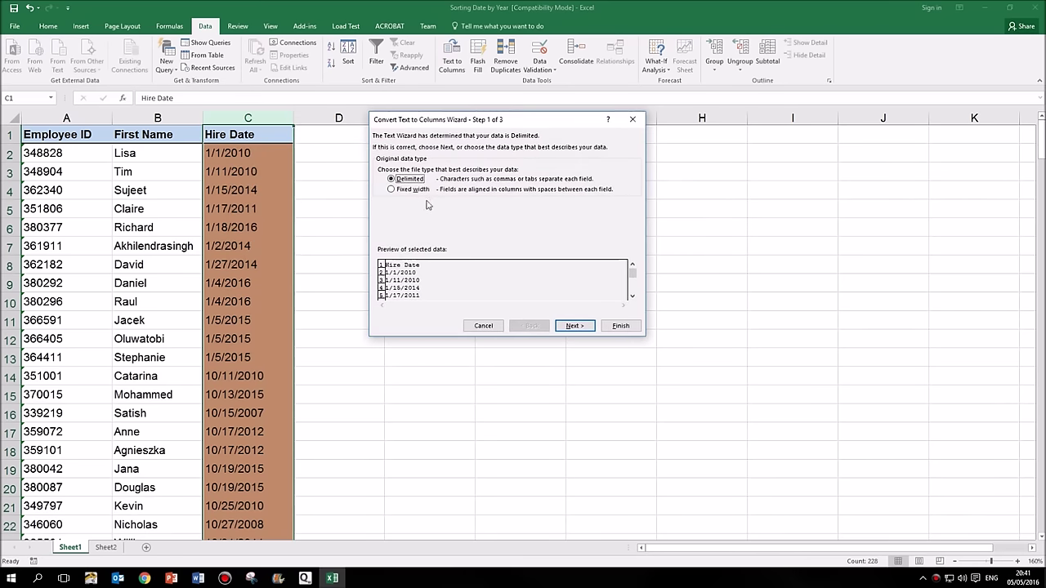
{"action": "left_click", "coordinate": [580, 326]}
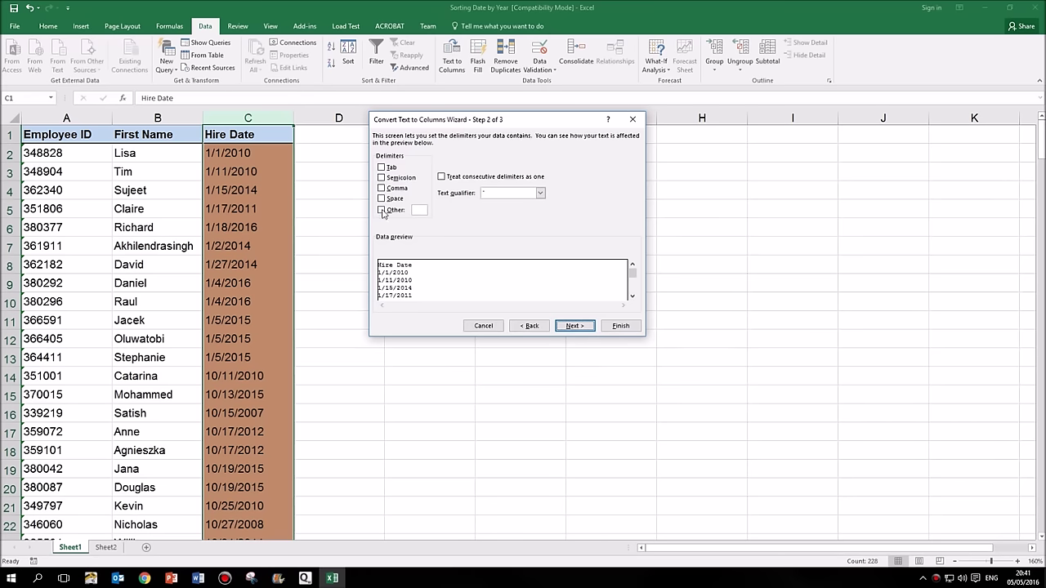
{"action": "left_click", "coordinate": [578, 327]}
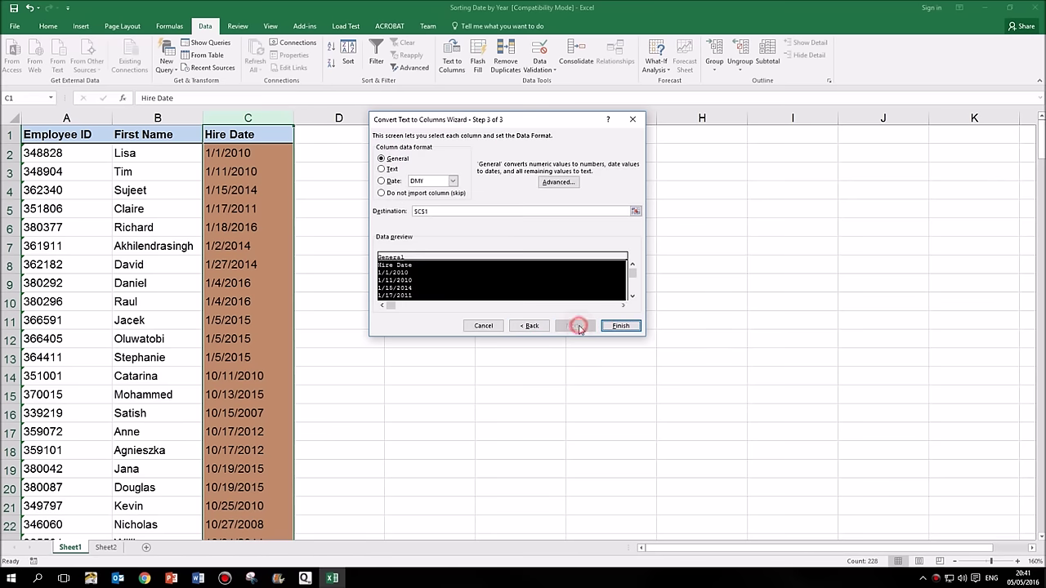
{"action": "left_click", "coordinate": [381, 181]}
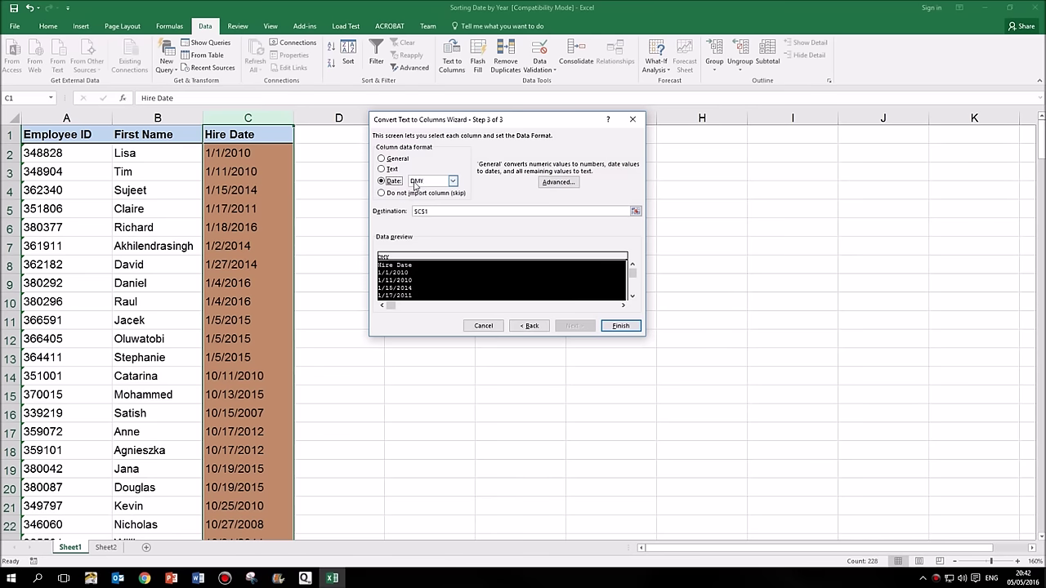
Set the column date order to MDY and finish the Text to Columns conversion.
{"action": "left_click", "coordinate": [430, 181]}
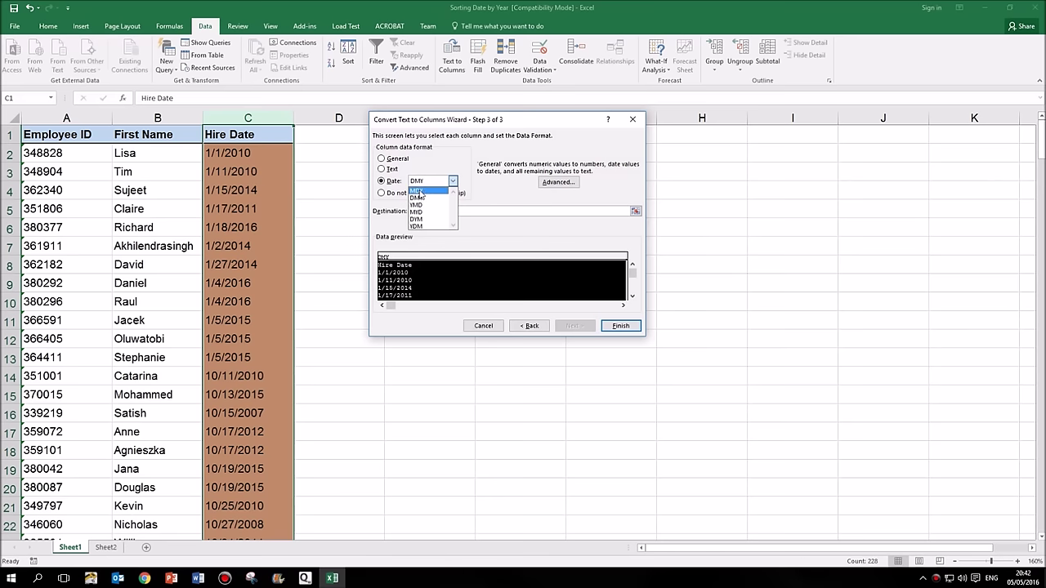
{"action": "left_click", "coordinate": [417, 190]}
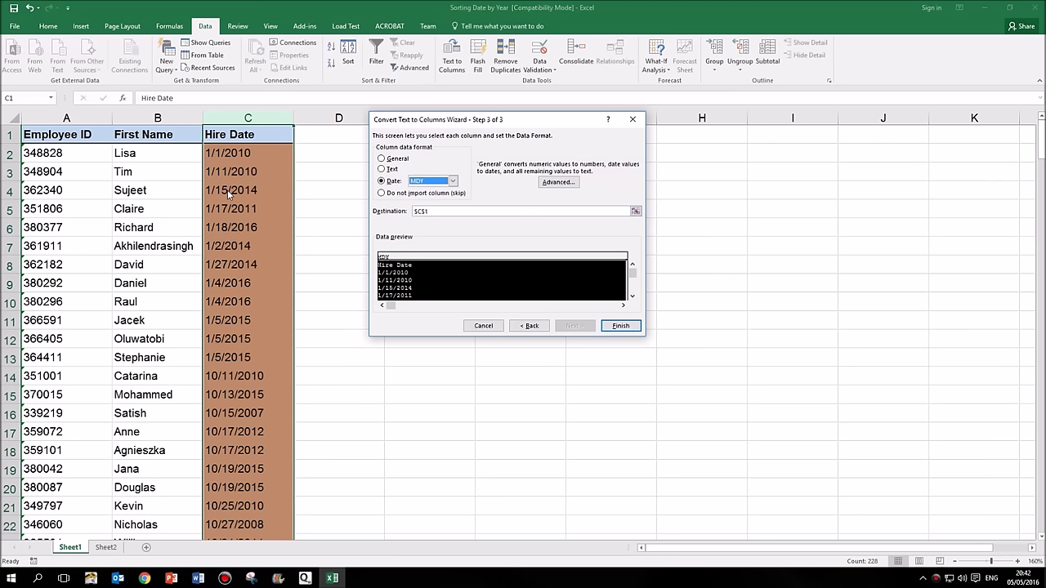
{"action": "left_click", "coordinate": [416, 181]}
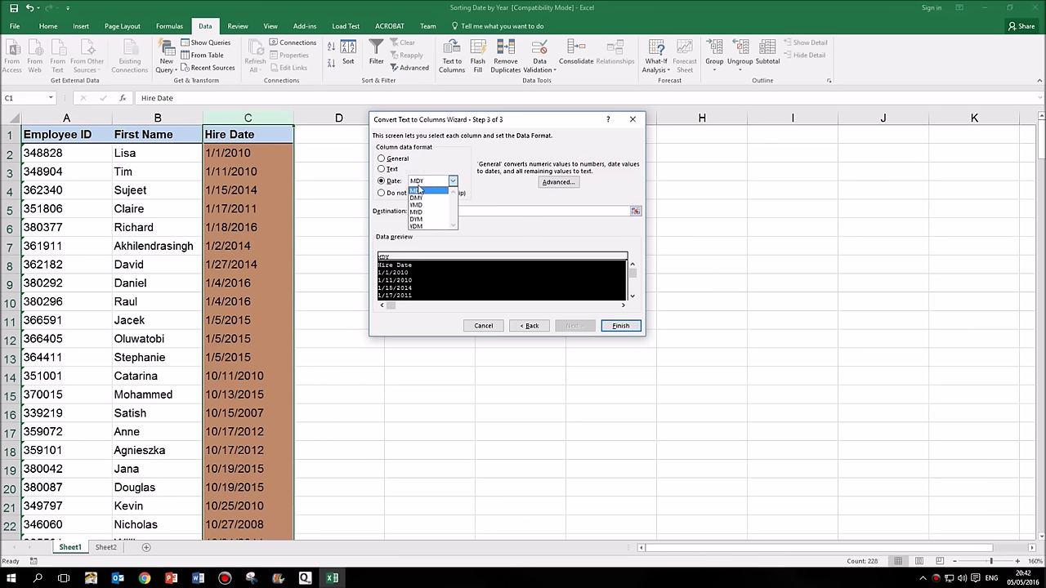
{"action": "left_click", "coordinate": [418, 183]}
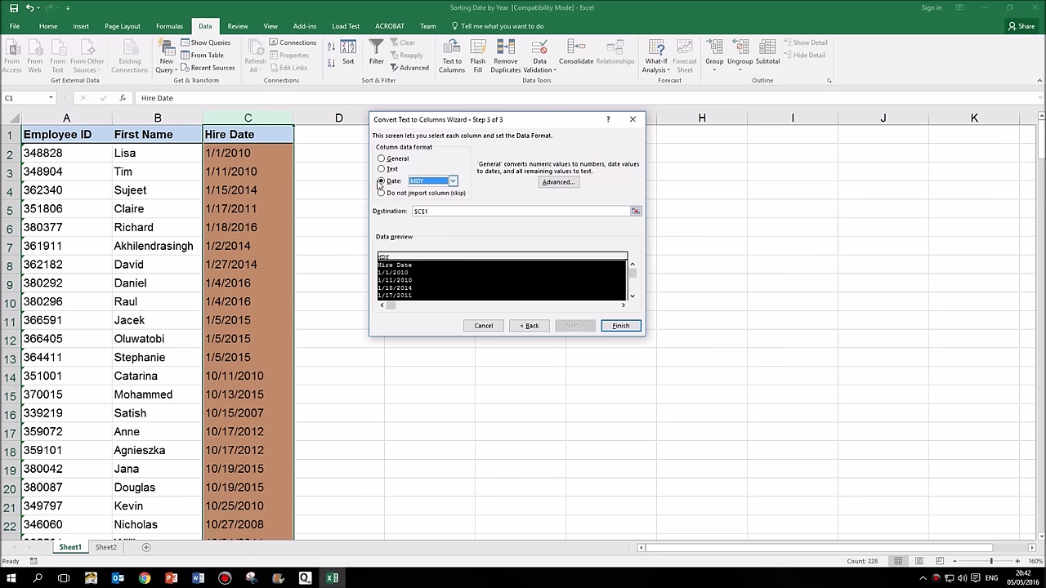
{"action": "left_click", "coordinate": [621, 326]}
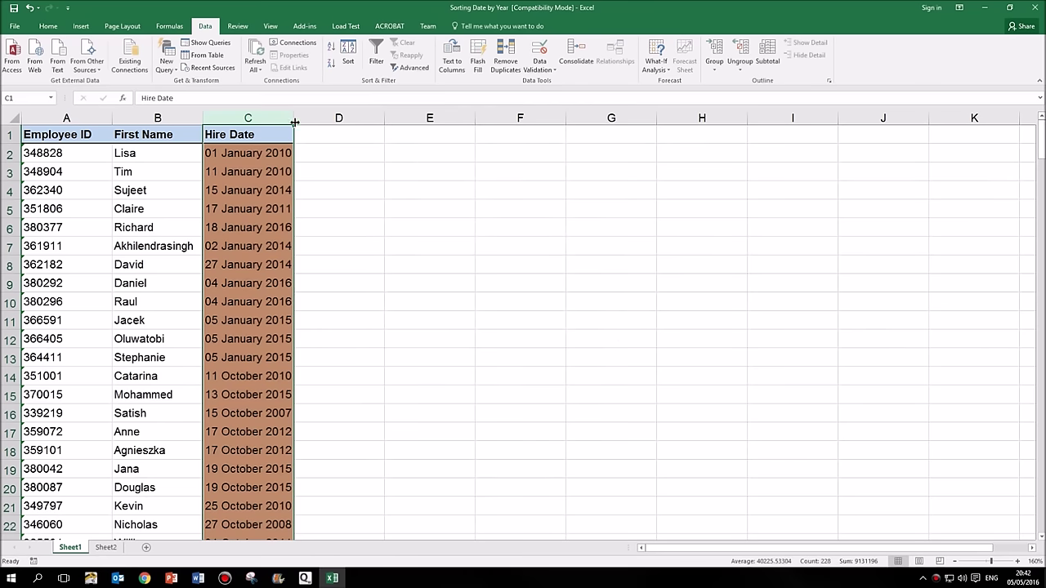
Widen column C and format the Hire Date column as the 14/03/2012 (dd/mm/yyyy) Date type.
{"action": "left_click_drag", "start_coordinate": [295, 122], "coordinate": [340, 122]}
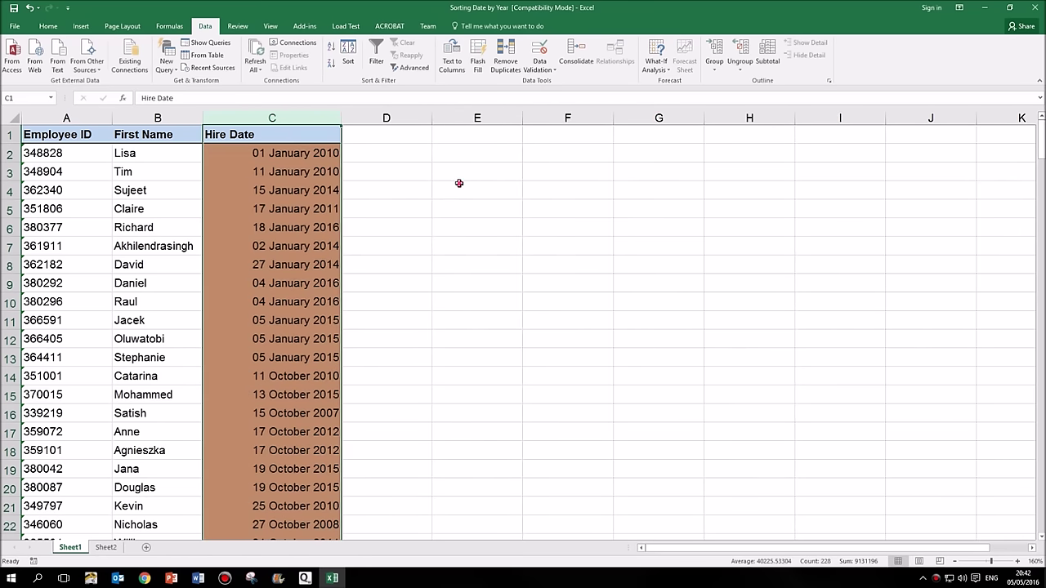
{"action": "left_click", "coordinate": [459, 183]}
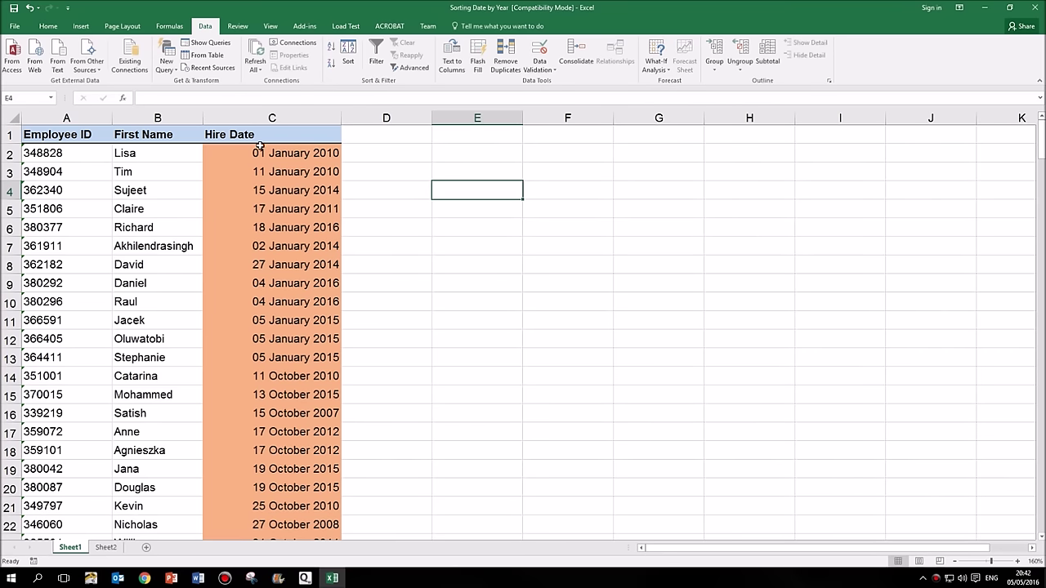
{"action": "left_click", "coordinate": [269, 120]}
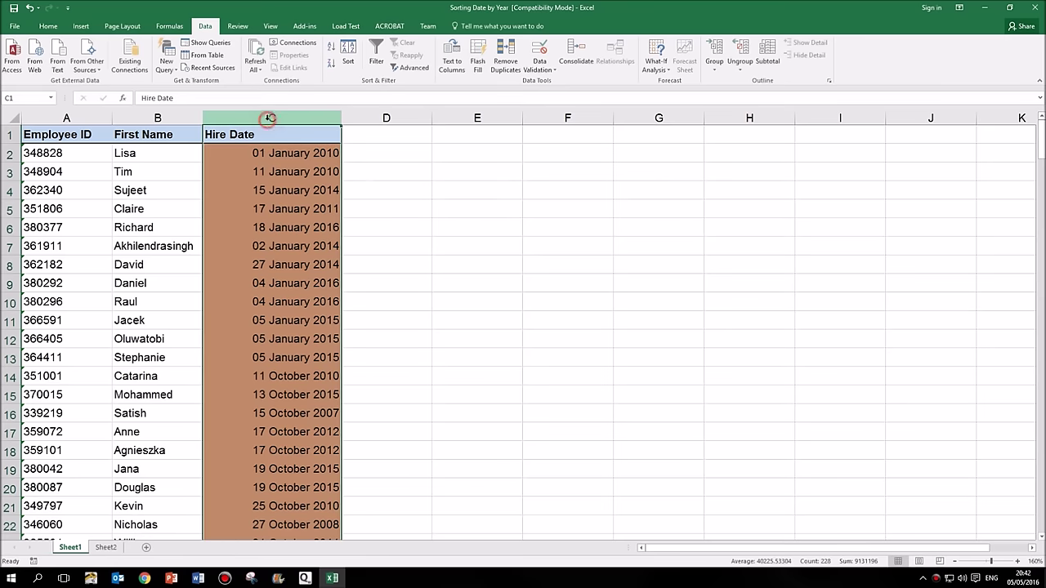
{"action": "left_click", "coordinate": [48, 26]}
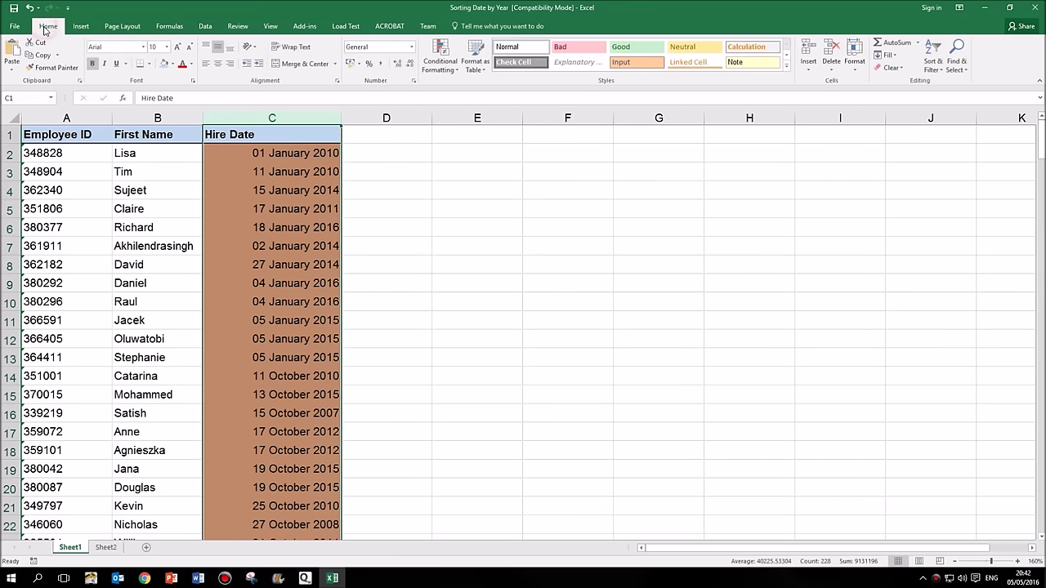
{"action": "left_click", "coordinate": [414, 80]}
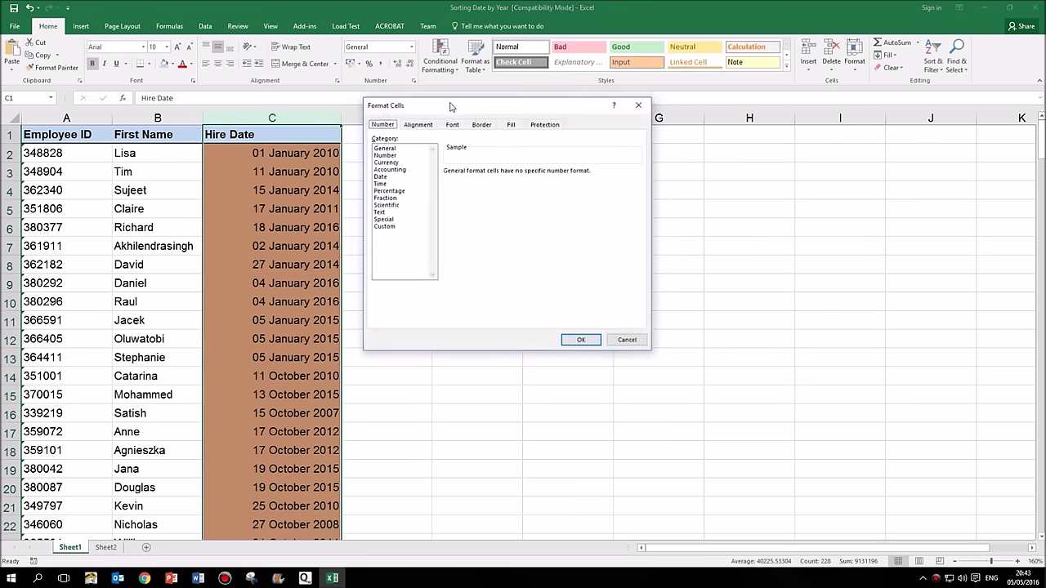
{"action": "left_click", "coordinate": [386, 177]}
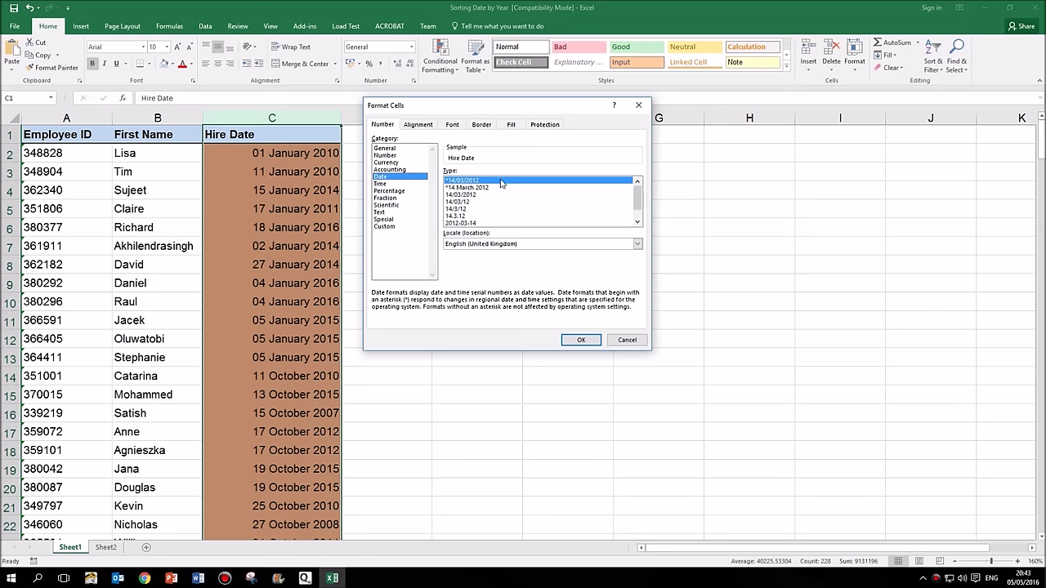
{"action": "left_click", "coordinate": [582, 341]}
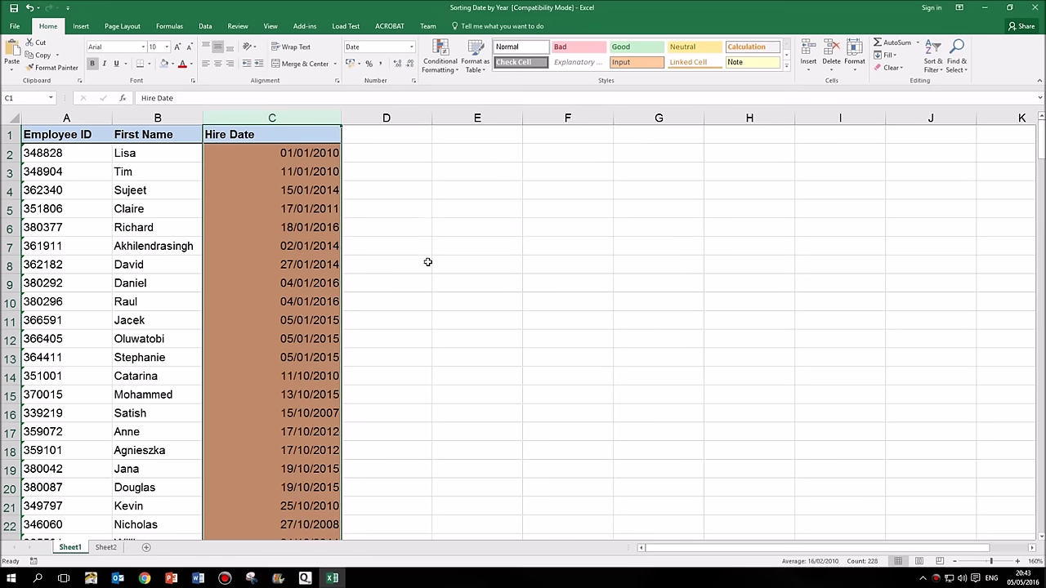
Narrow column C to fit the short dates and reselect the column.
{"action": "left_click_drag", "start_coordinate": [344, 117], "coordinate": [296, 117]}
{"action": "left_click", "coordinate": [444, 177]}
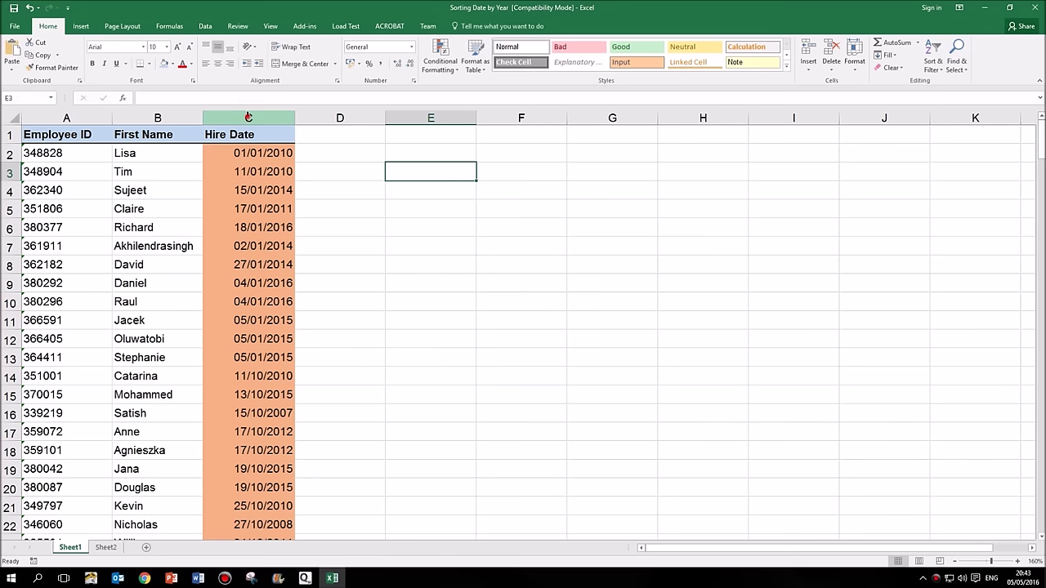
{"action": "left_click", "coordinate": [249, 117]}
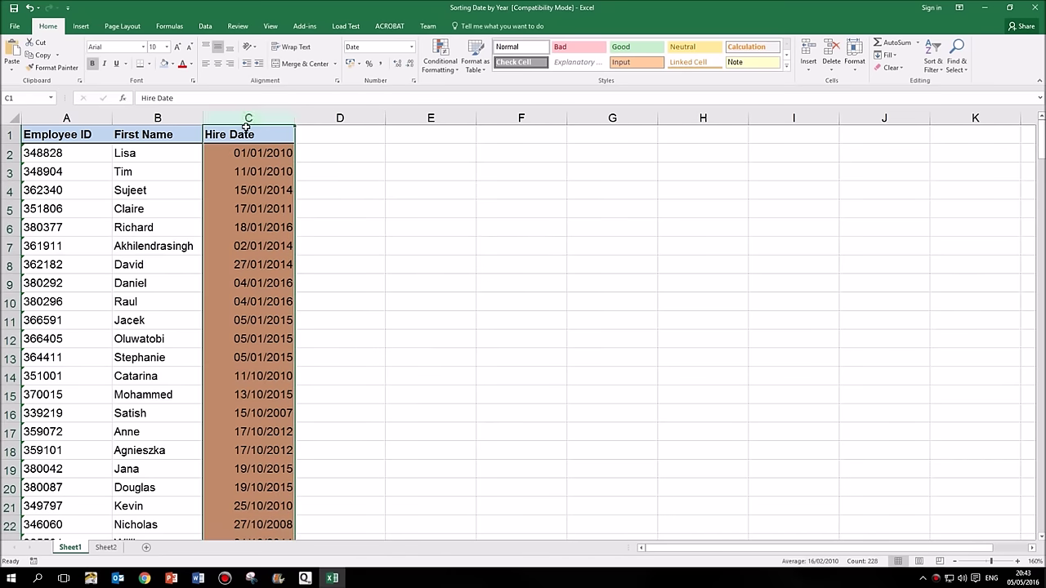
Sort the table Oldest to Newest by Hire Date, expanding the selection, so C2 shows 15/11/2004.
{"action": "left_click", "coordinate": [205, 25]}
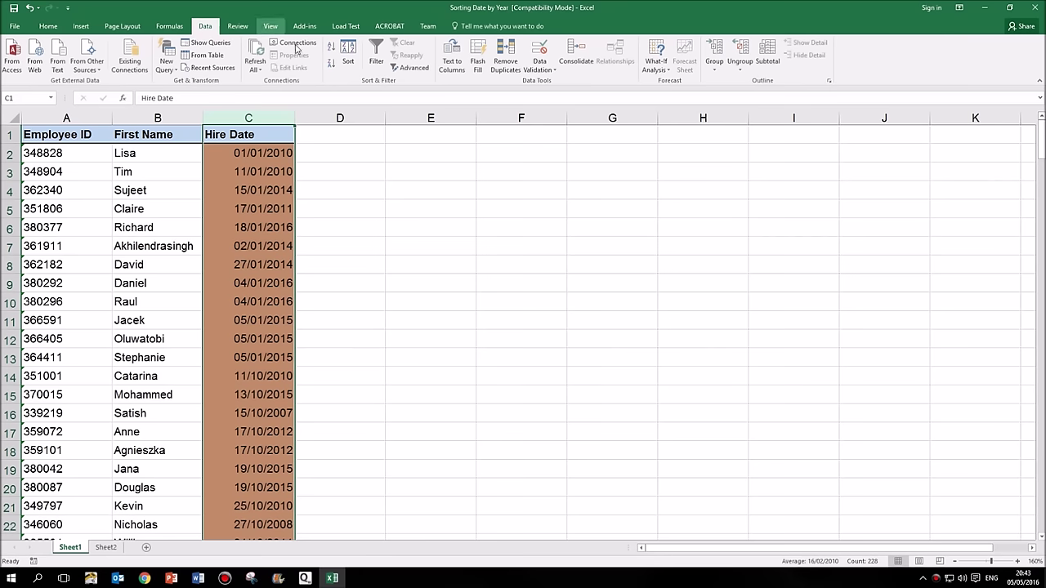
{"action": "left_click", "coordinate": [334, 50]}
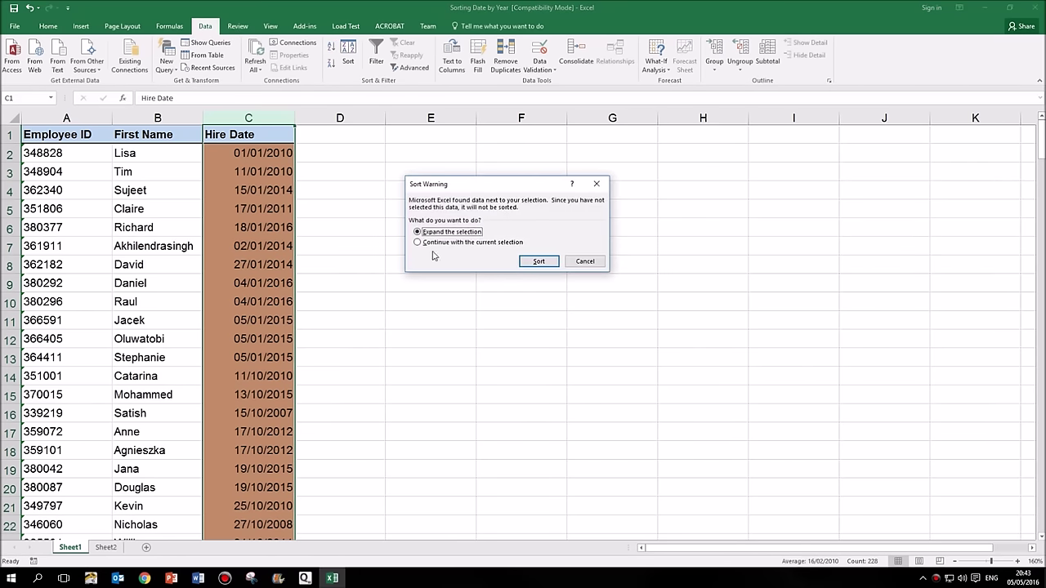
{"action": "left_click", "coordinate": [536, 263]}
{"action": "left_click", "coordinate": [442, 227]}
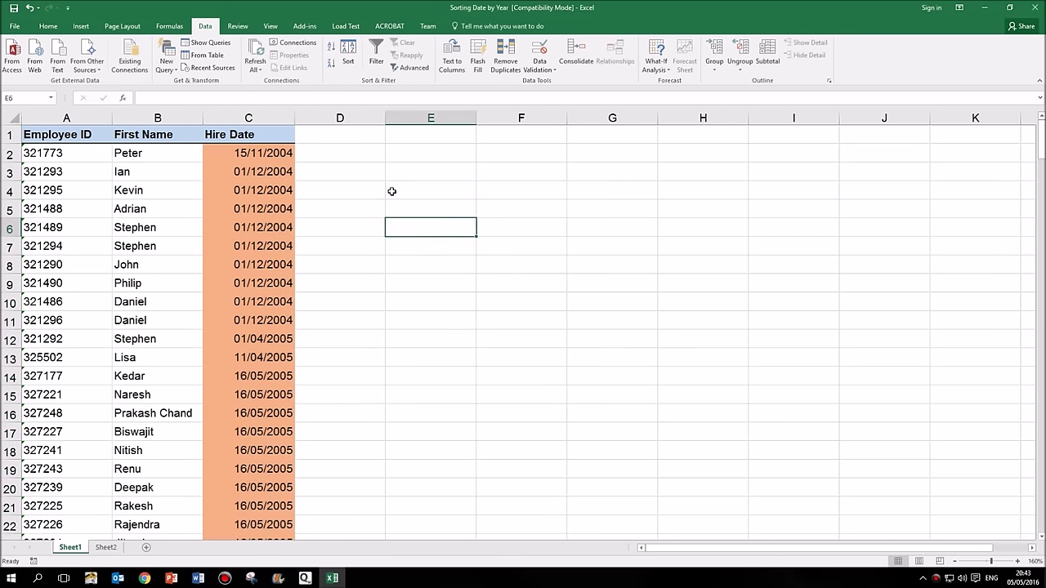
{"action": "left_click", "coordinate": [254, 152]}
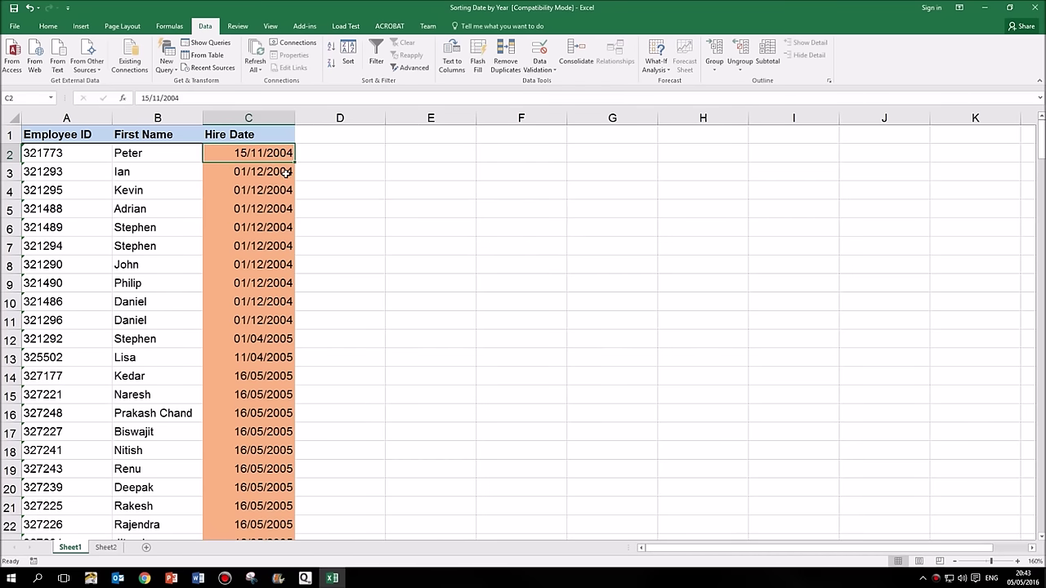
Scroll down and check the last rows, confirming dates end at 18/04/2016 in C228.
{"action": "scroll", "coordinate": [288, 221], "scroll_direction": "down", "scroll_amount": 6}
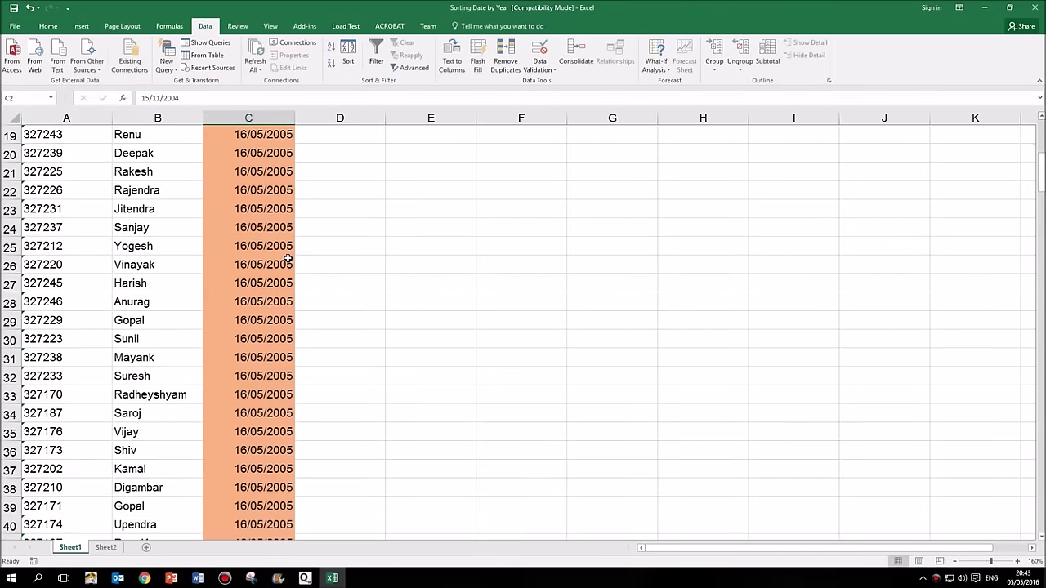
{"action": "scroll", "coordinate": [287, 259], "scroll_direction": "down", "scroll_amount": 20}
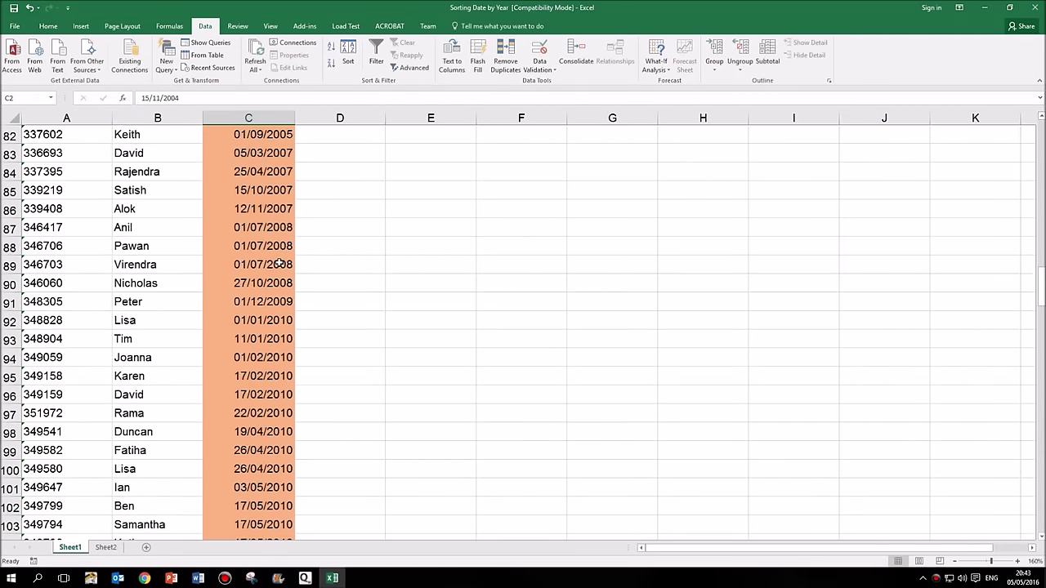
{"action": "scroll", "coordinate": [281, 264], "scroll_direction": "down", "scroll_amount": 5}
{"action": "scroll", "coordinate": [280, 264], "scroll_direction": "up", "scroll_amount": 2}
{"action": "scroll", "coordinate": [279, 249], "scroll_direction": "down", "scroll_amount": 12}
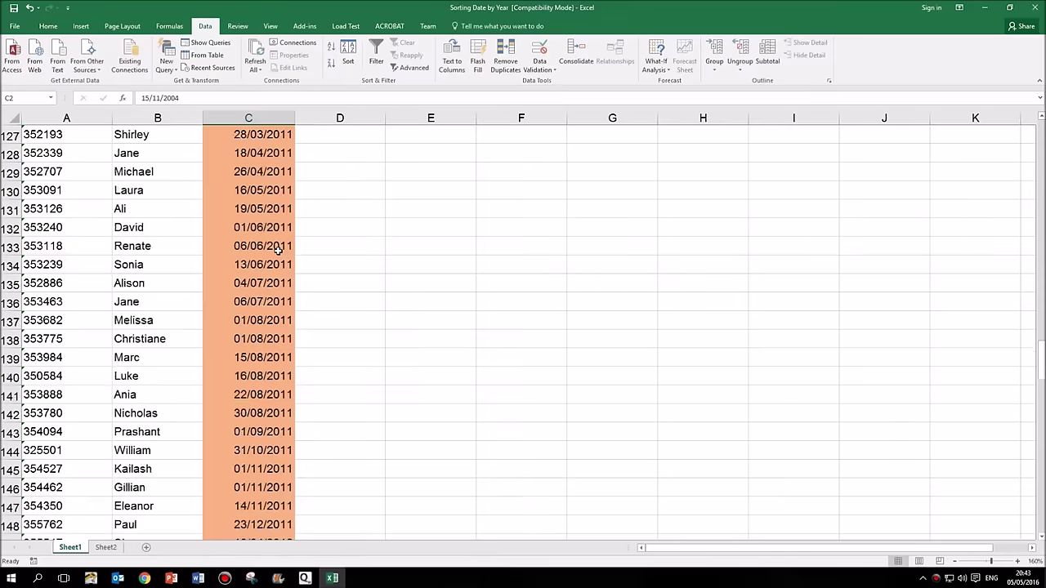
{"action": "scroll", "coordinate": [279, 249], "scroll_direction": "down", "scroll_amount": 15}
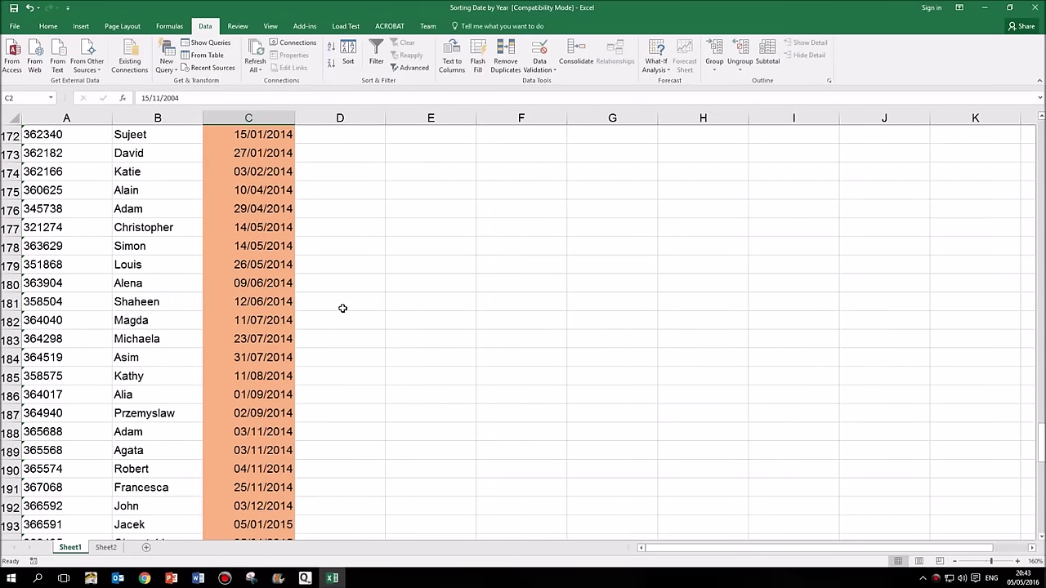
{"action": "scroll", "coordinate": [342, 308], "scroll_direction": "down", "scroll_amount": 14}
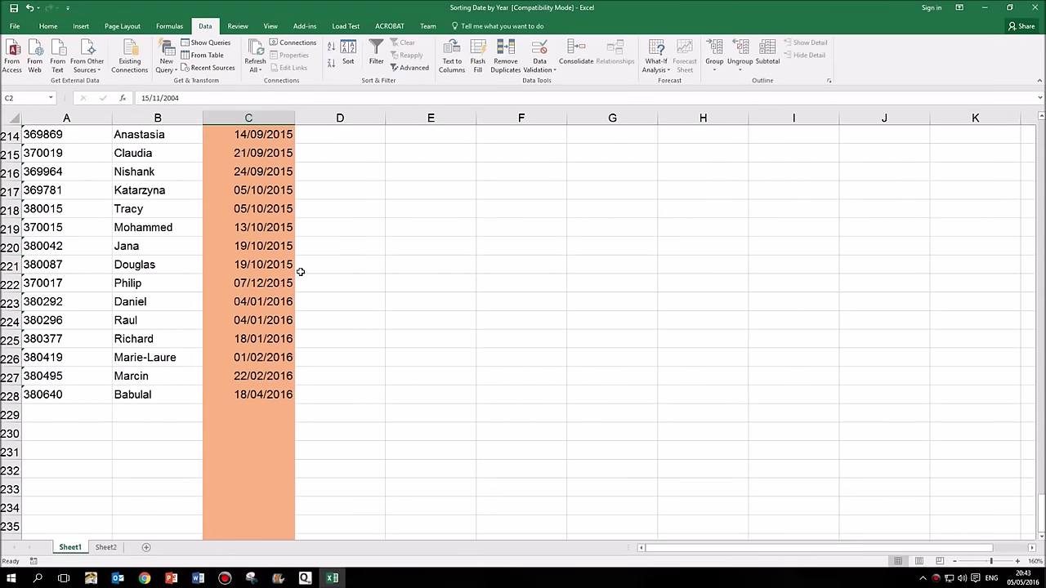
{"action": "left_click", "coordinate": [278, 392]}
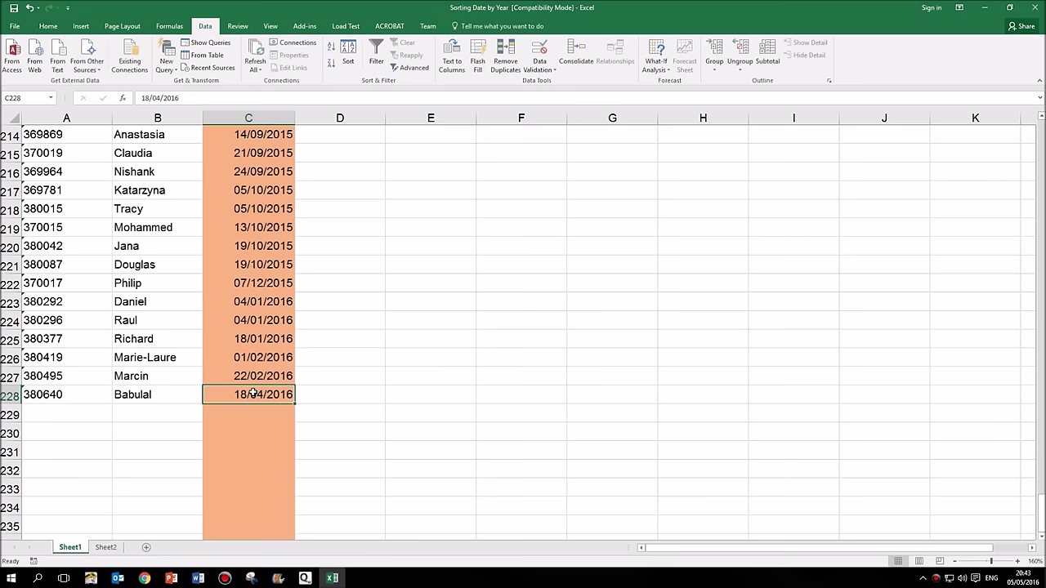
{"action": "left_click", "coordinate": [254, 376]}
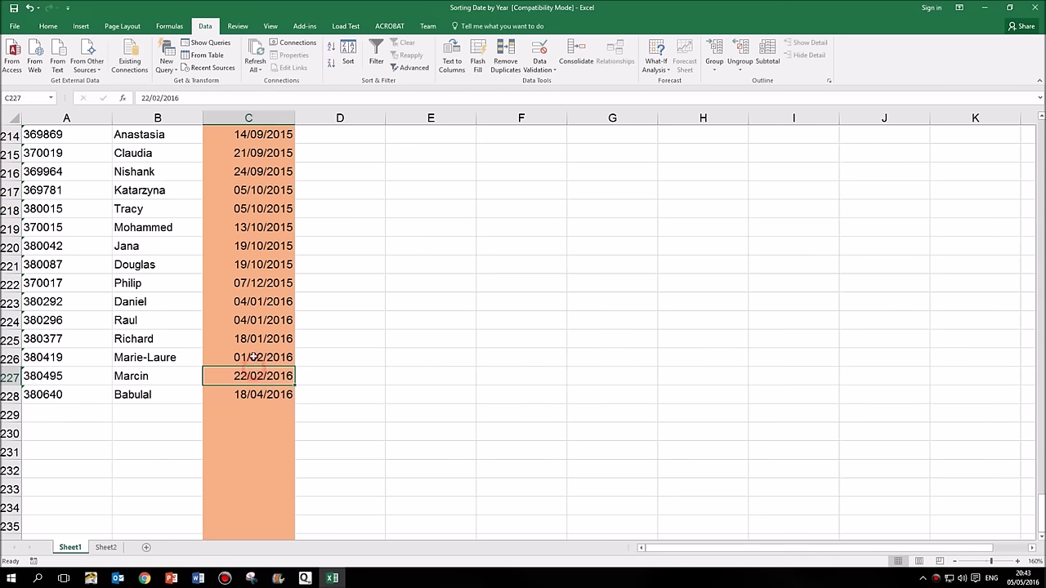
{"action": "left_click", "coordinate": [254, 358]}
{"action": "left_click", "coordinate": [255, 339]}
{"action": "left_click", "coordinate": [255, 320]}
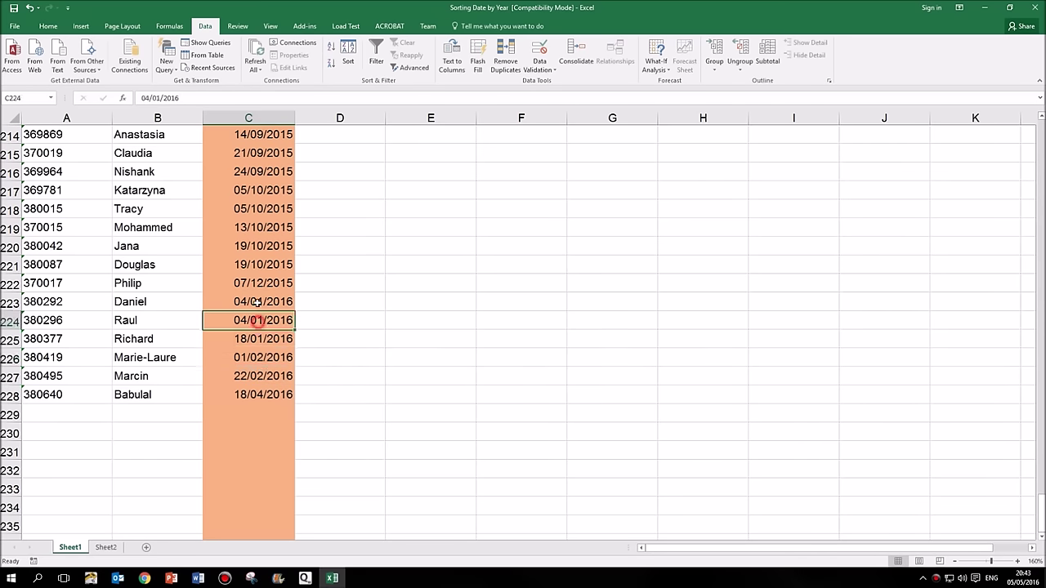
{"action": "left_click", "coordinate": [255, 302]}
{"action": "left_click", "coordinate": [256, 285]}
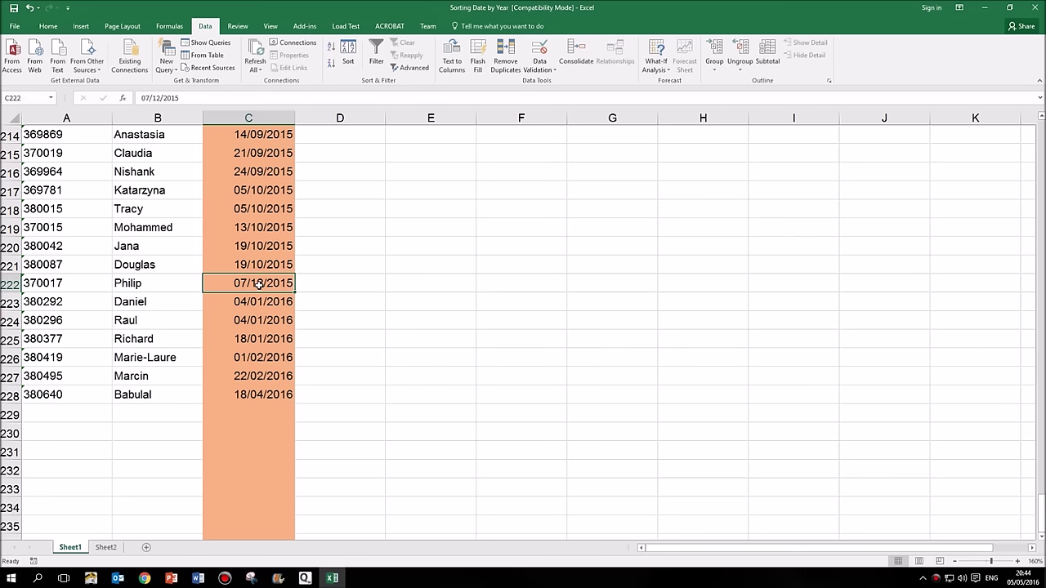
{"action": "left_click", "coordinate": [279, 395]}
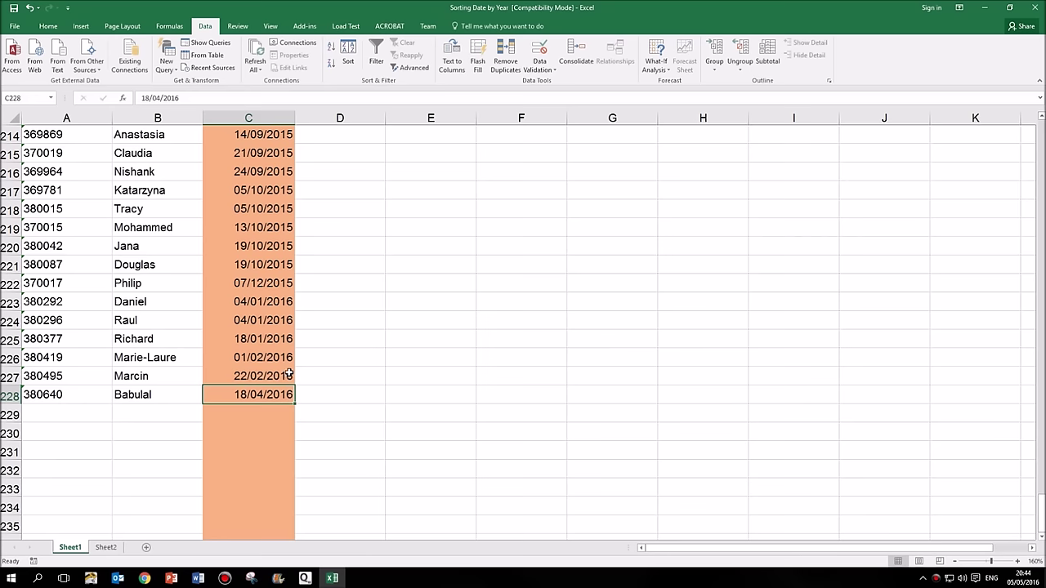
{"action": "left_click_drag", "start_coordinate": [1041, 511], "coordinate": [1041, 135]}
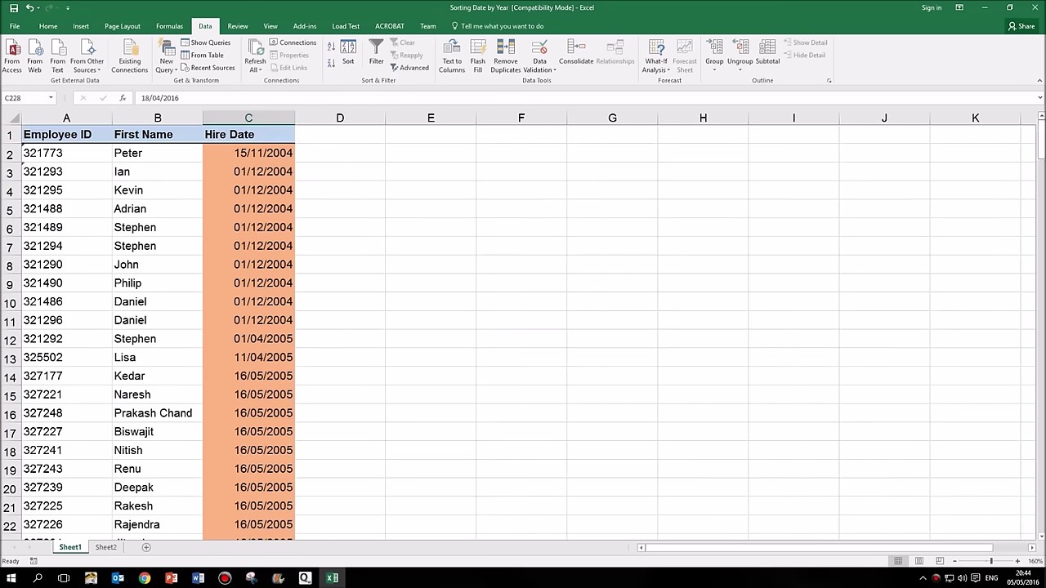
{"action": "left_click", "coordinate": [319, 152]}
{"action": "double_click", "coordinate": [320, 152]}
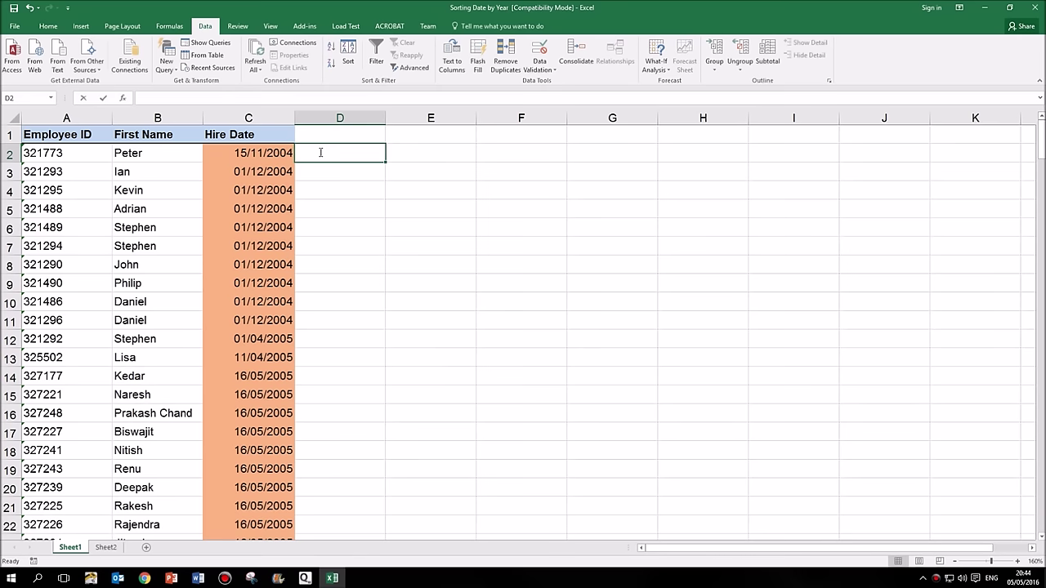
{"action": "type", "text": "=is"}
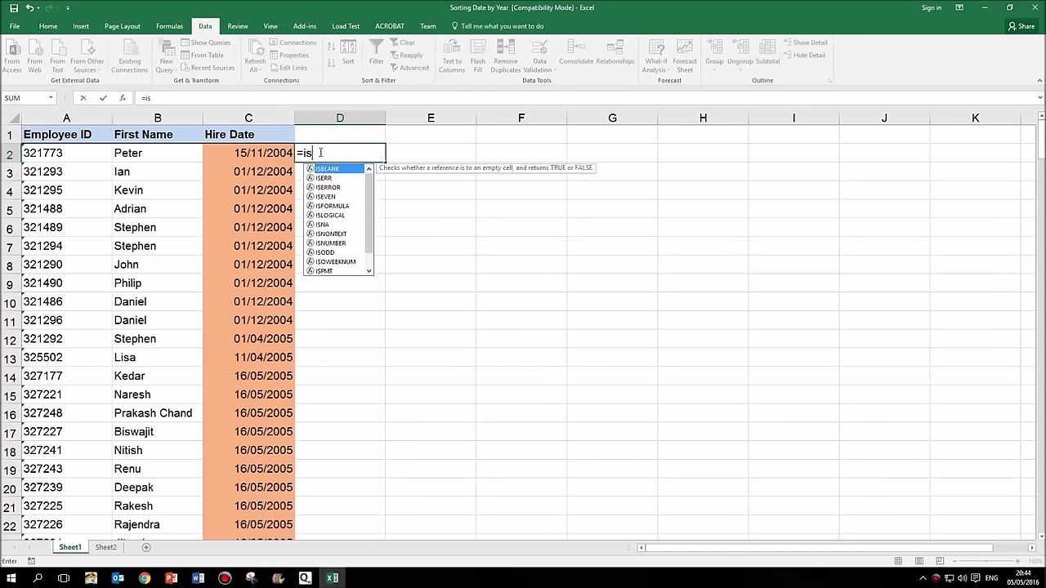
{"action": "type", "text": "text("}
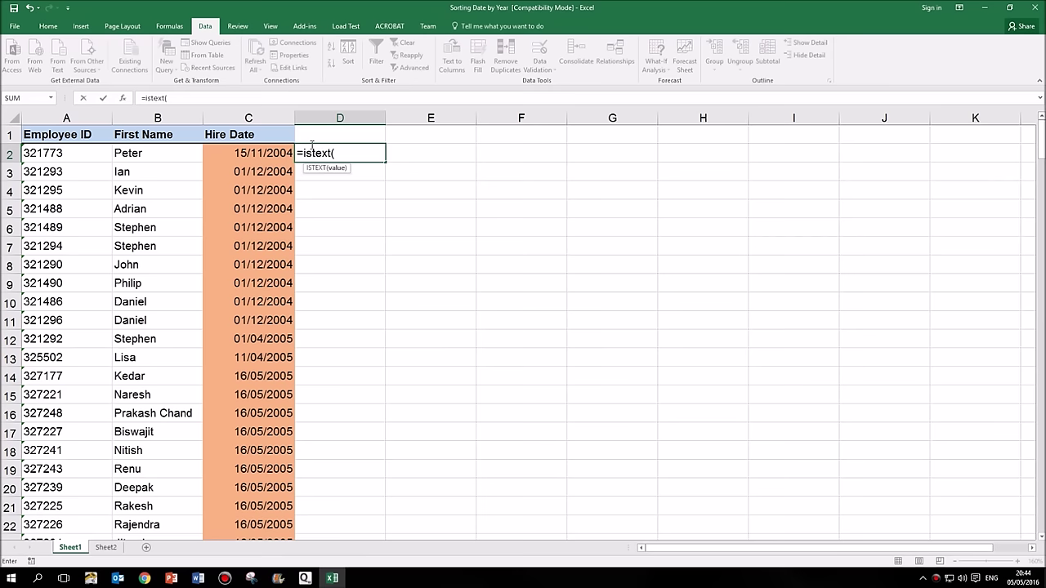
{"action": "left_click", "coordinate": [268, 155]}
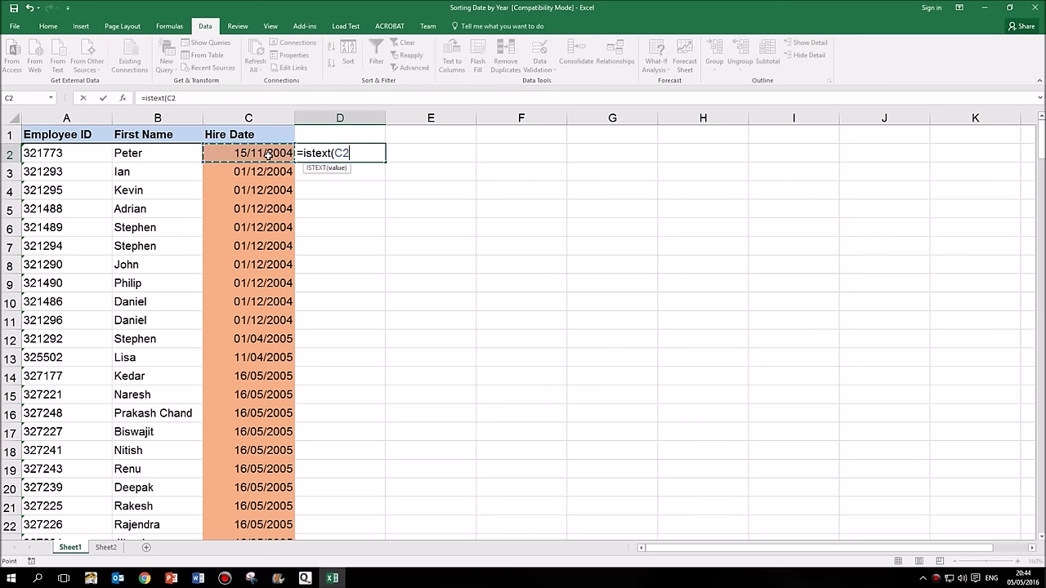
{"action": "type", "text": ")"}
{"action": "key", "text": "Return"}
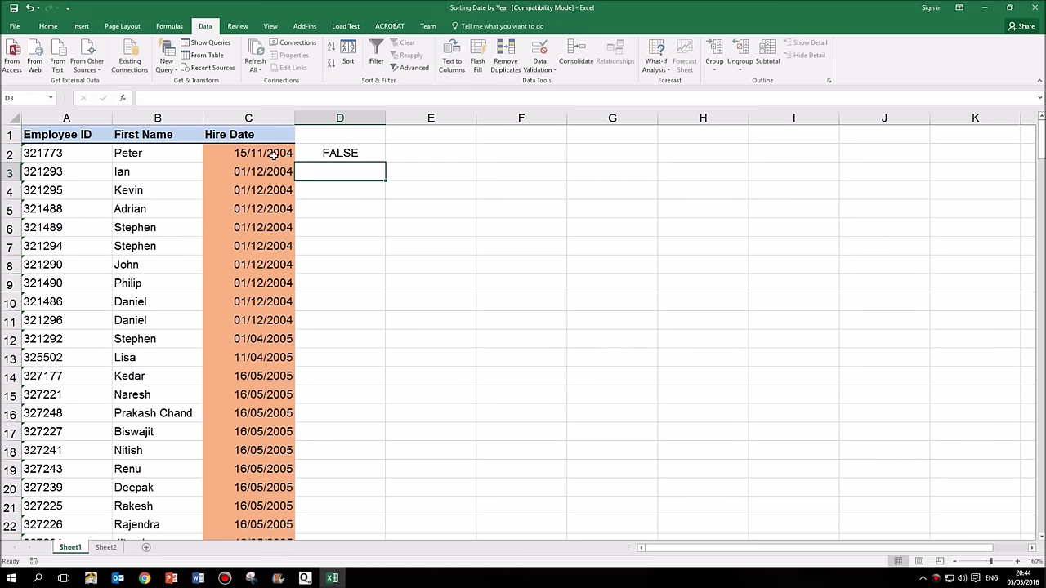
{"action": "left_click", "coordinate": [343, 153]}
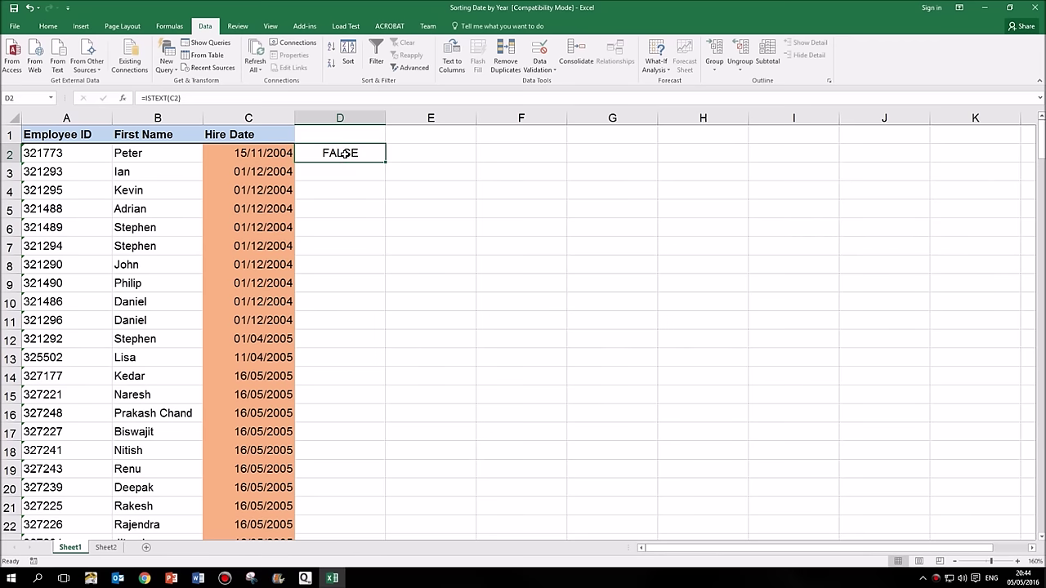
{"action": "key", "text": "Delete"}
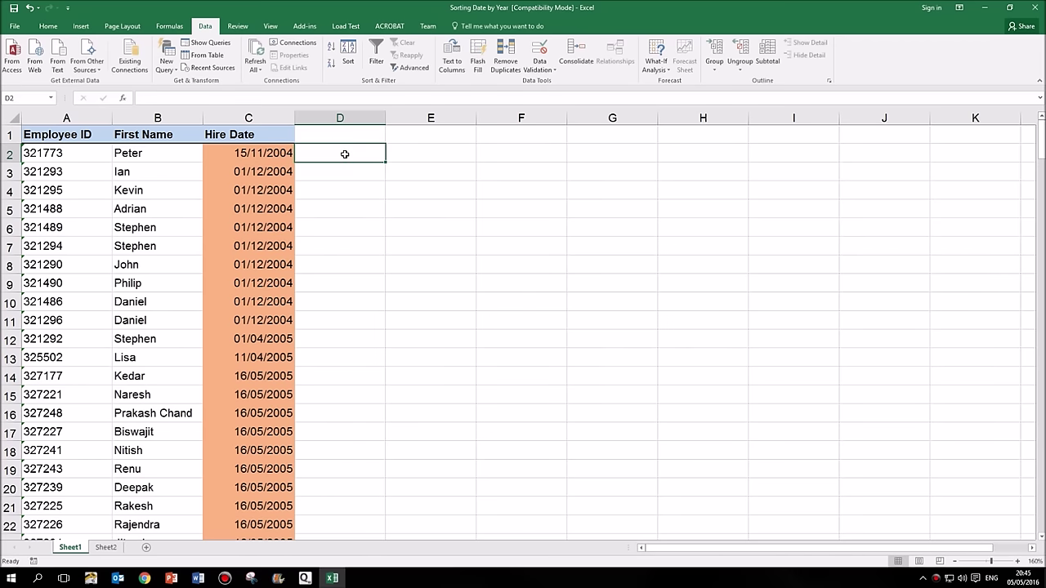